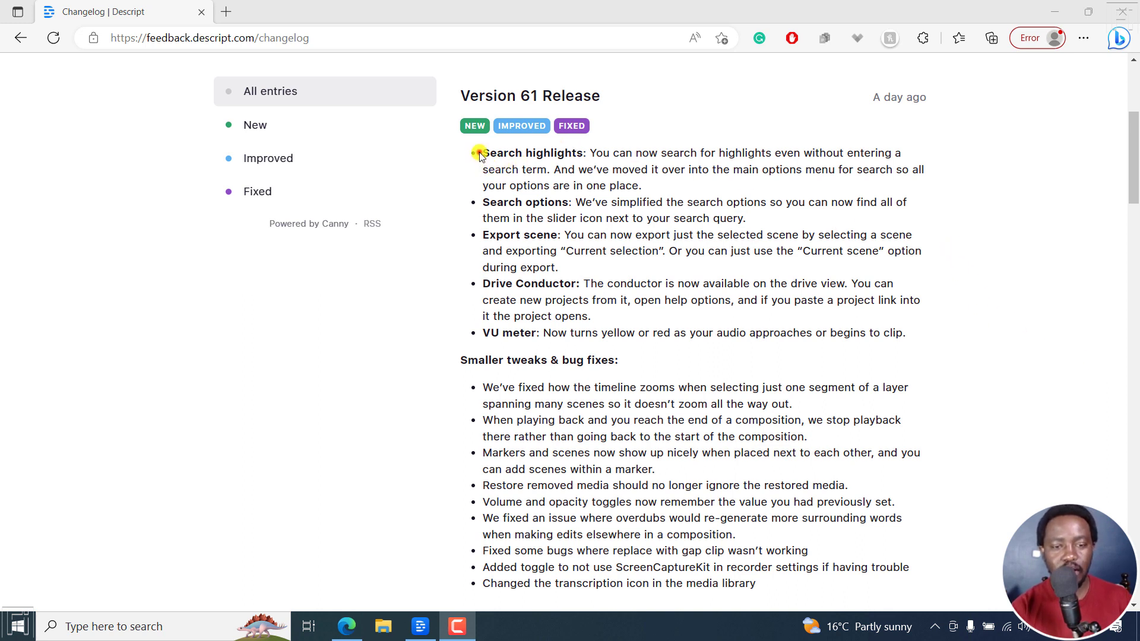
# Read the Search highlights entry in the Version 61 release notes
pyautogui.moveTo(480, 155); pyautogui.dragTo(578, 153)
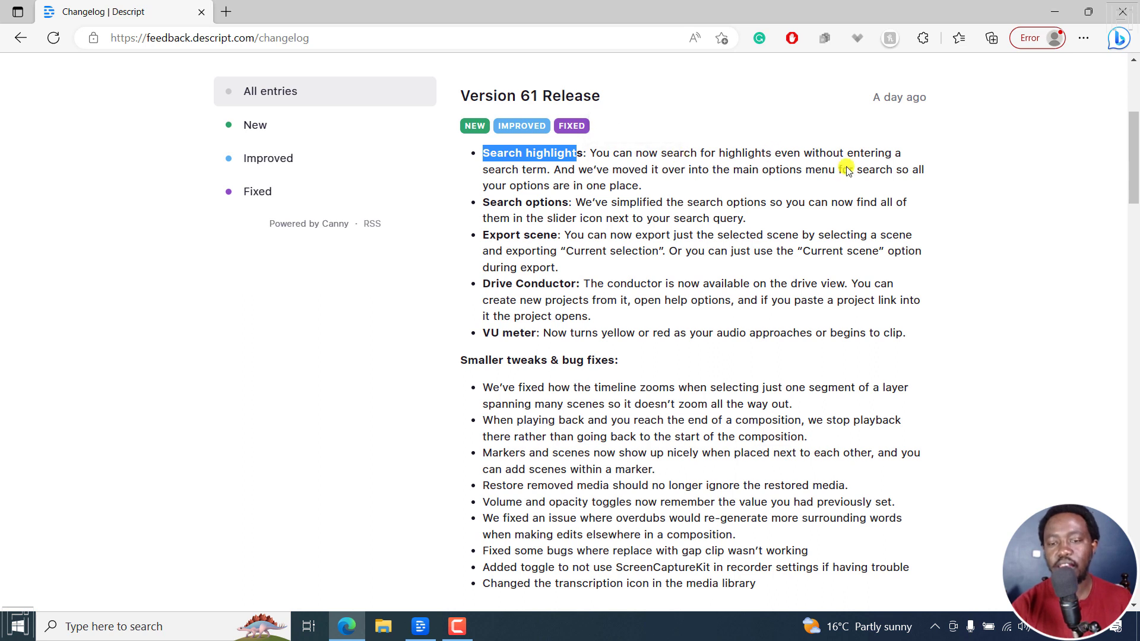
pyautogui.click(542, 175)
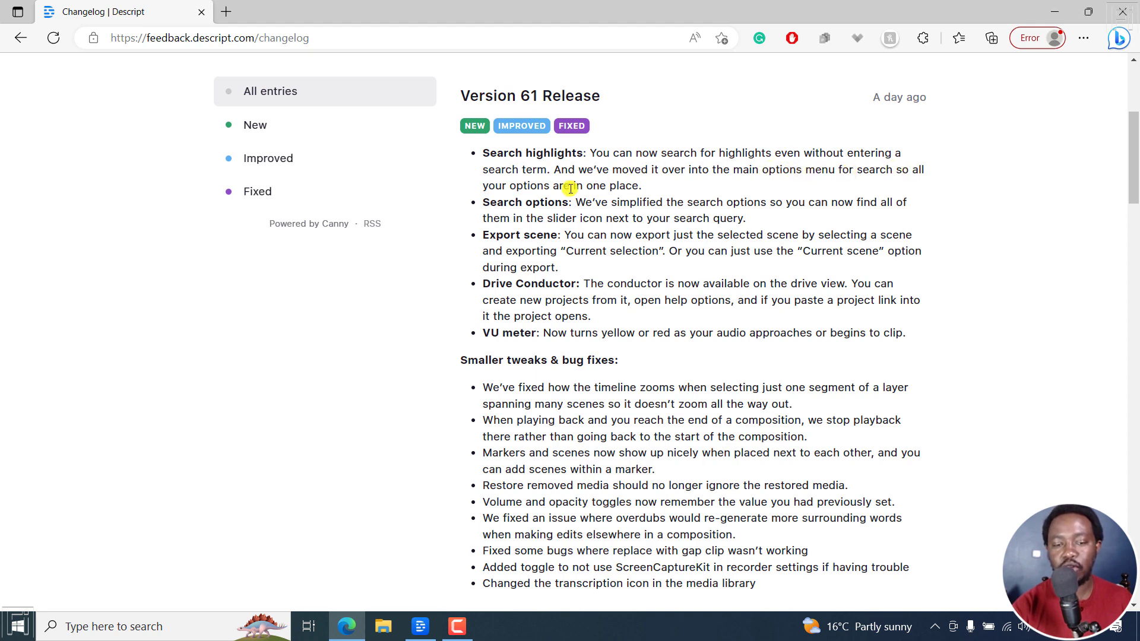
# Switch to Descript and search the script for highlights filtered by the Rose colour, without entering a search term
pyautogui.click(420, 626)
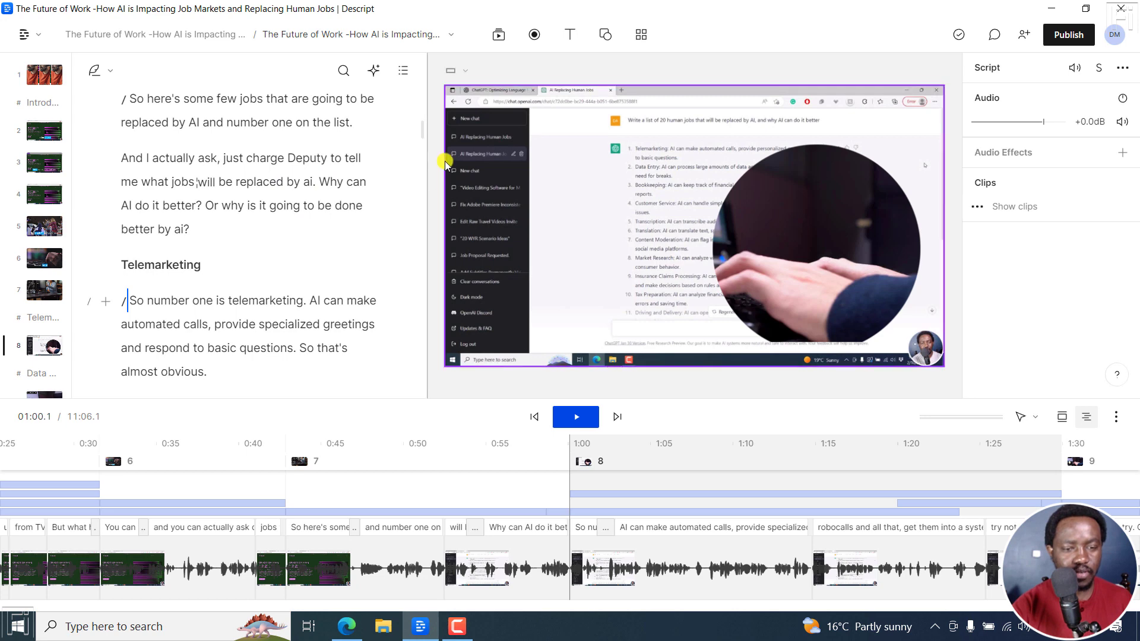
pyautogui.moveTo(424, 136); pyautogui.dragTo(427, 89)
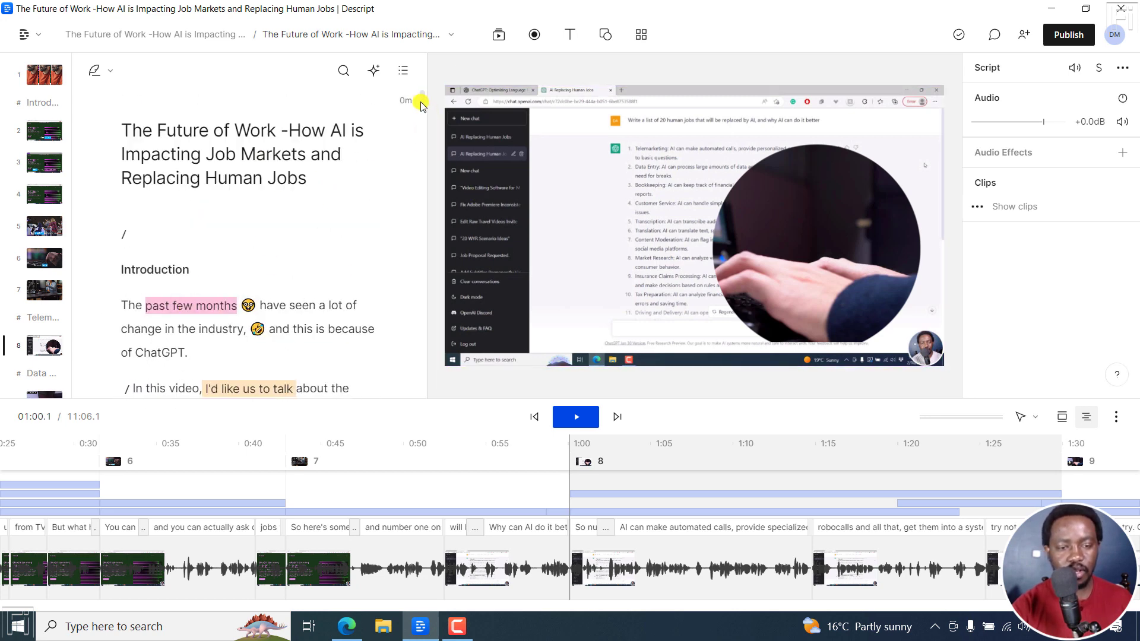
pyautogui.moveTo(423, 106); pyautogui.dragTo(424, 113)
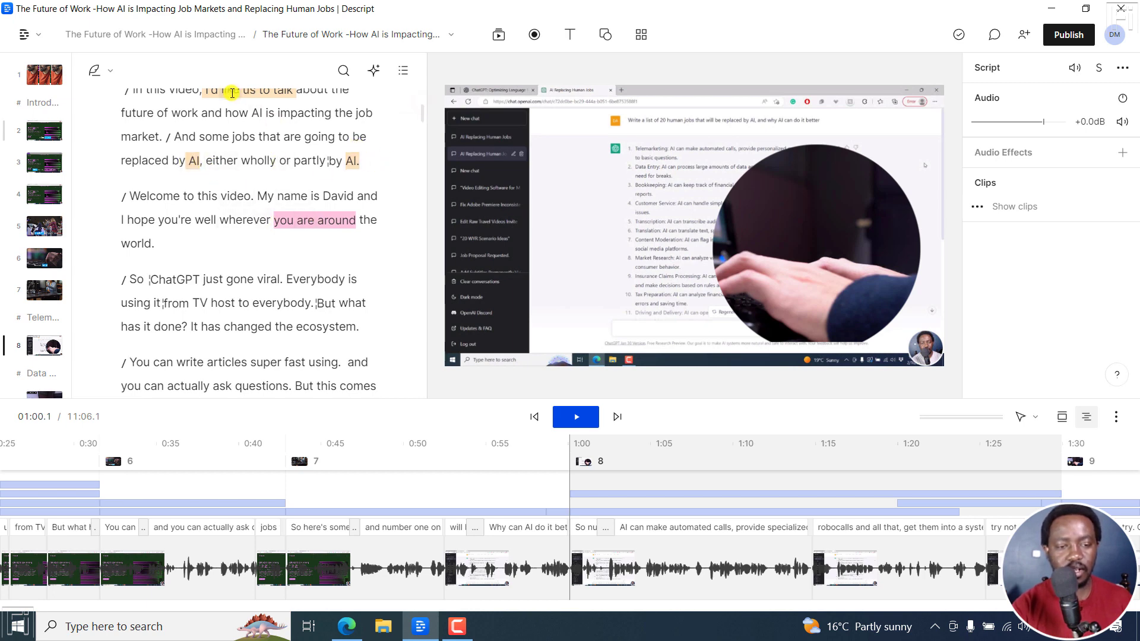
pyautogui.click(344, 70)
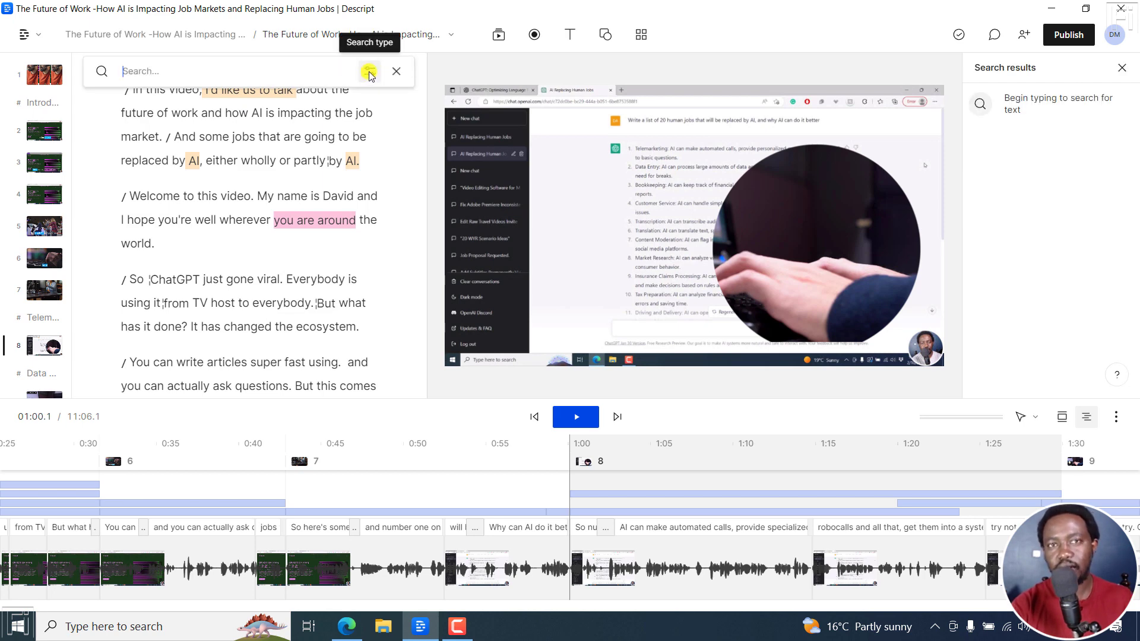
pyautogui.click(369, 73)
pyautogui.moveTo(352, 291)
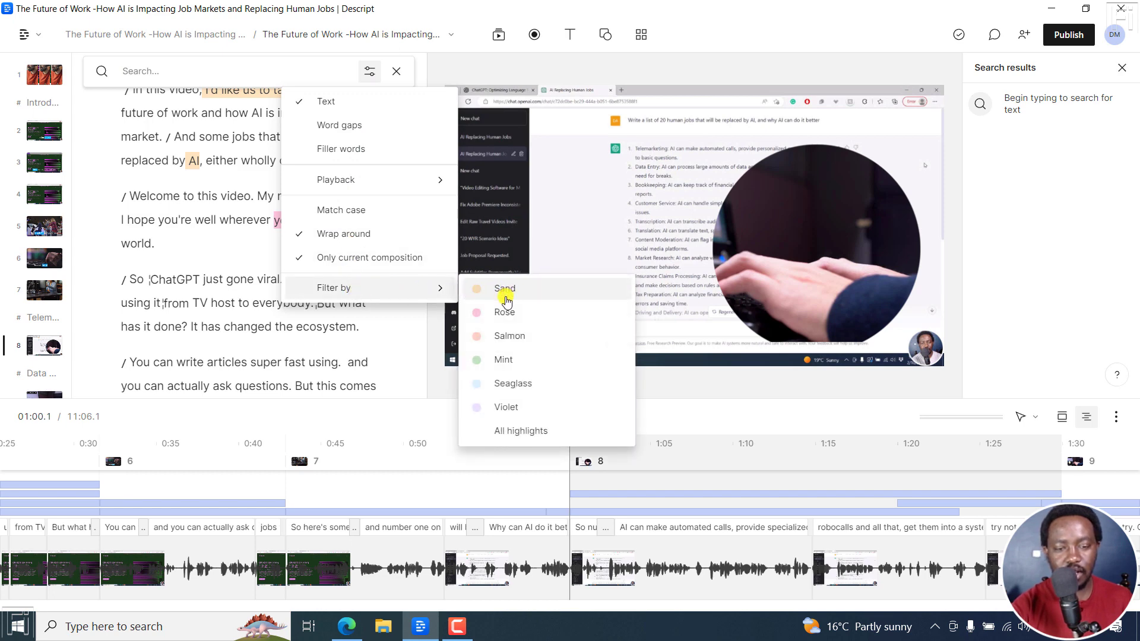
pyautogui.click(503, 313)
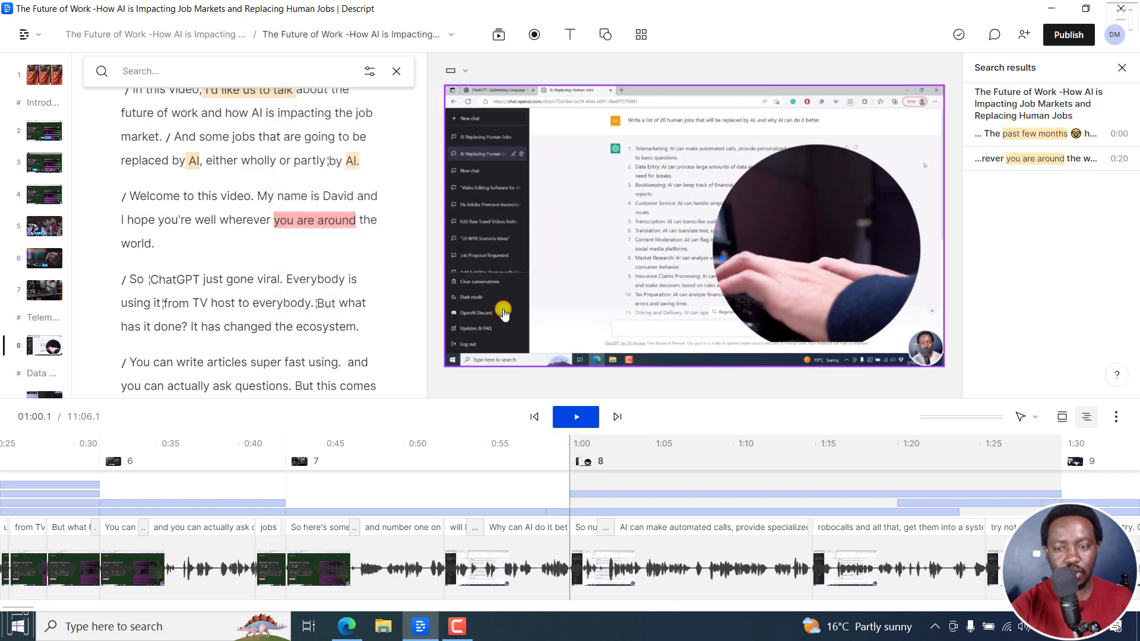
# Play the script briefly from each of the two search results, "past few months" and "you are around"
pyautogui.moveTo(423, 115); pyautogui.dragTo(422, 110)
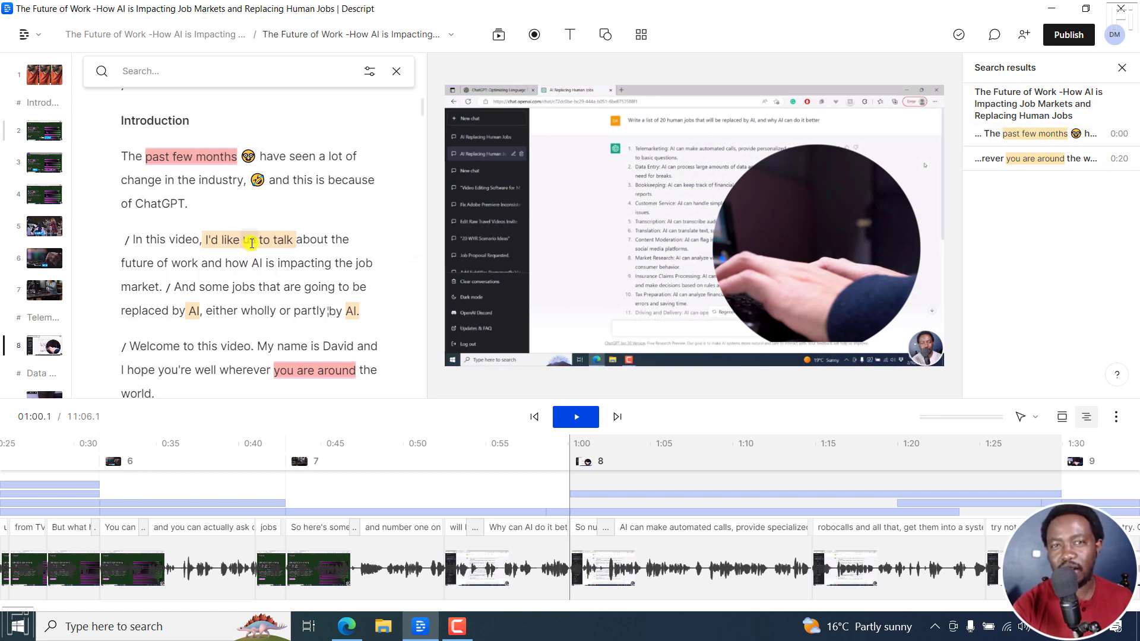
pyautogui.click(1038, 136)
pyautogui.press('space')
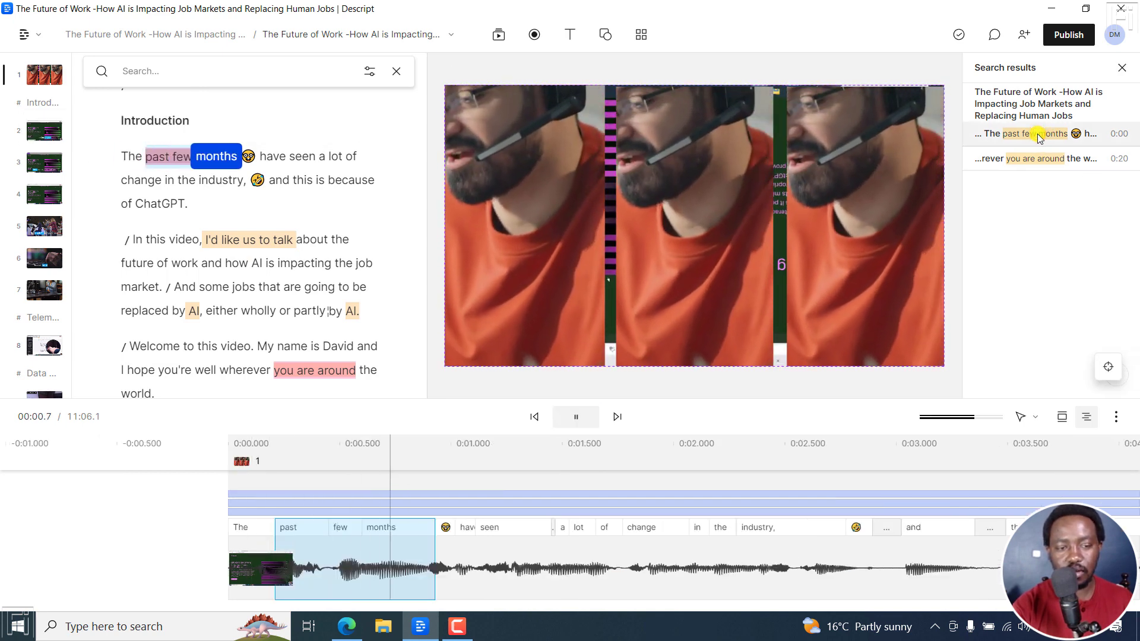
pyautogui.press('space')
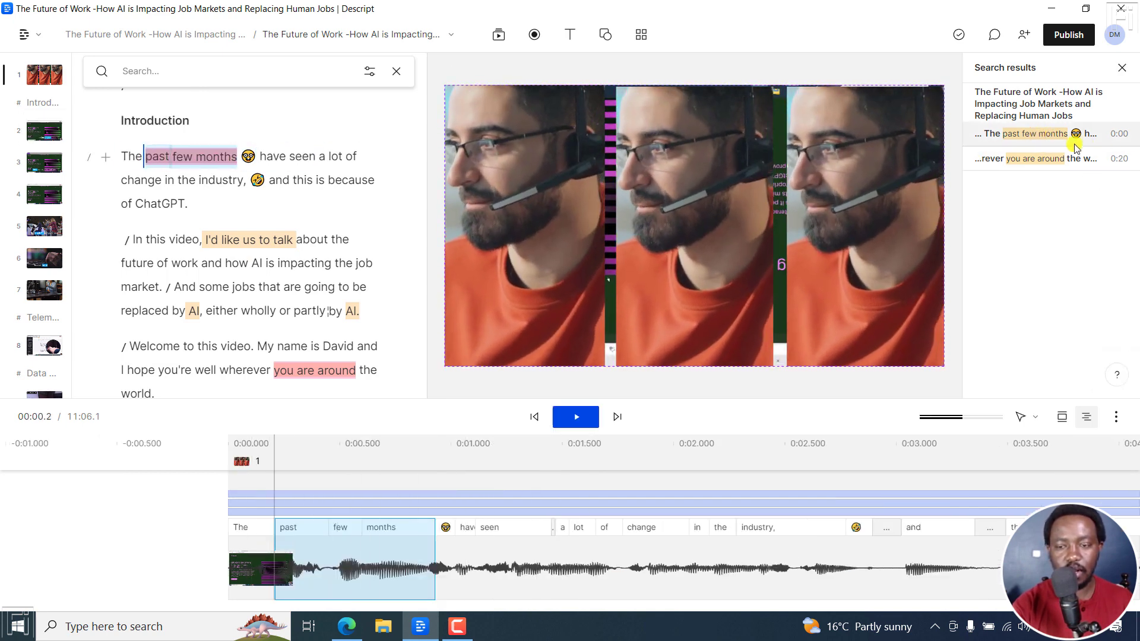
pyautogui.click(1038, 158)
pyautogui.press('space')
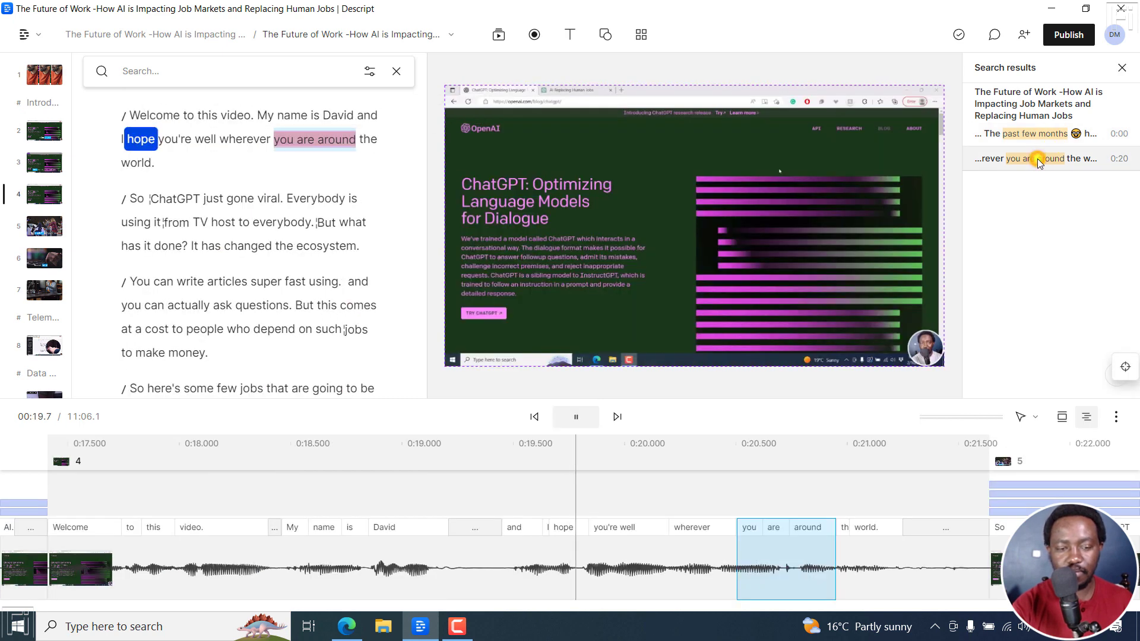
pyautogui.press('space')
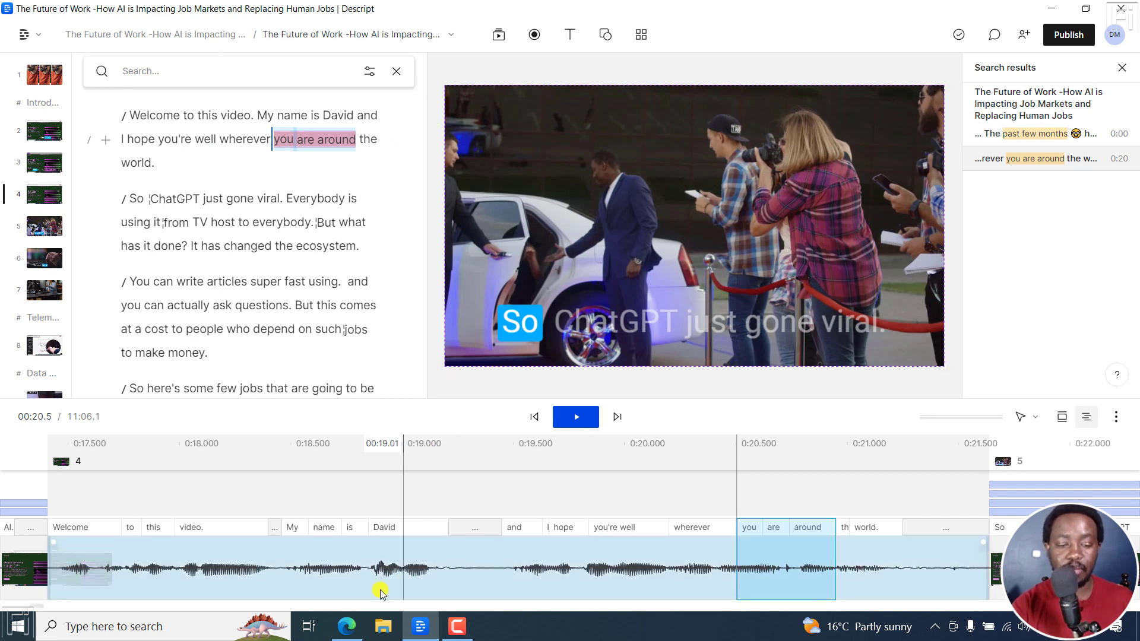
# Read the Search options entry in the browser changelog and examine the script search options, including the highlight filter, in Descript
pyautogui.click(348, 627)
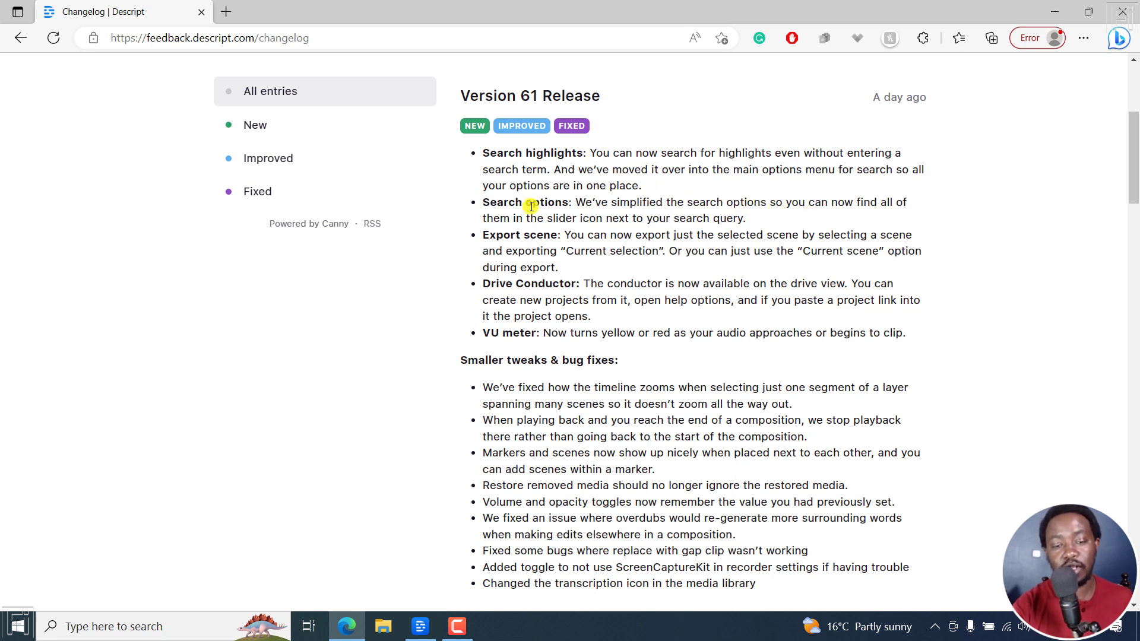
pyautogui.moveTo(555, 221); pyautogui.dragTo(739, 219)
pyautogui.click(423, 617)
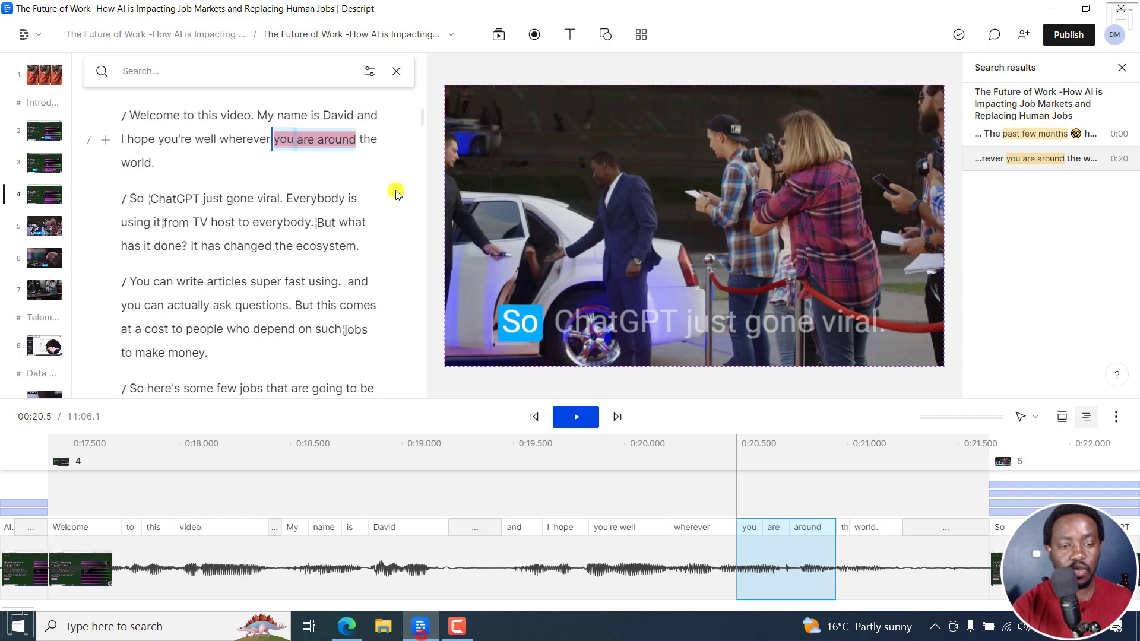
pyautogui.click(369, 72)
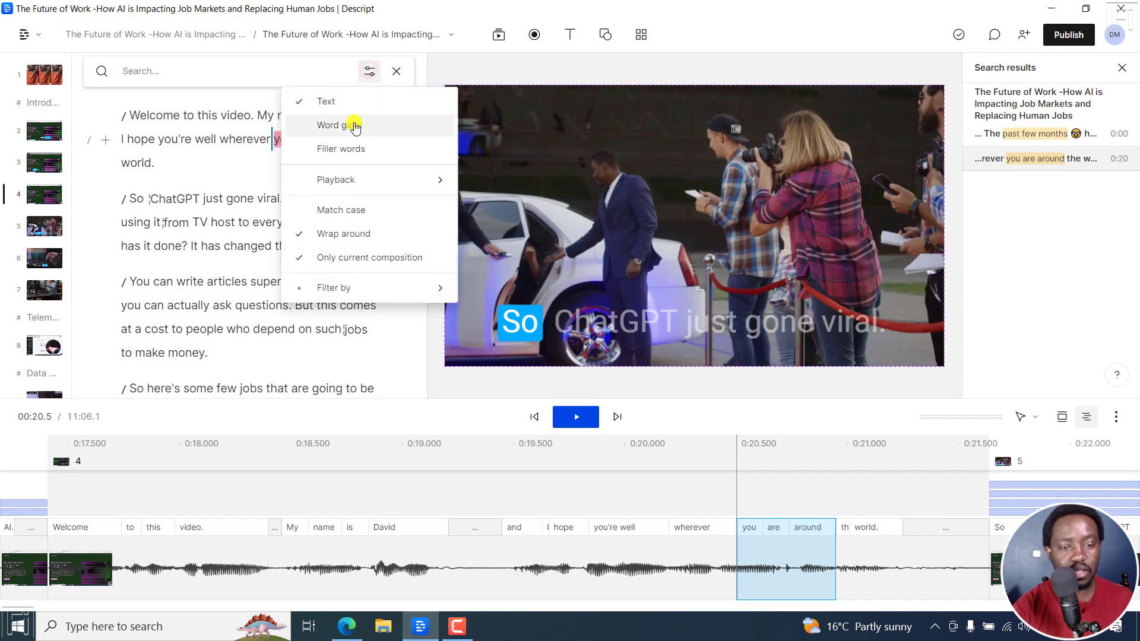
pyautogui.moveTo(361, 181)
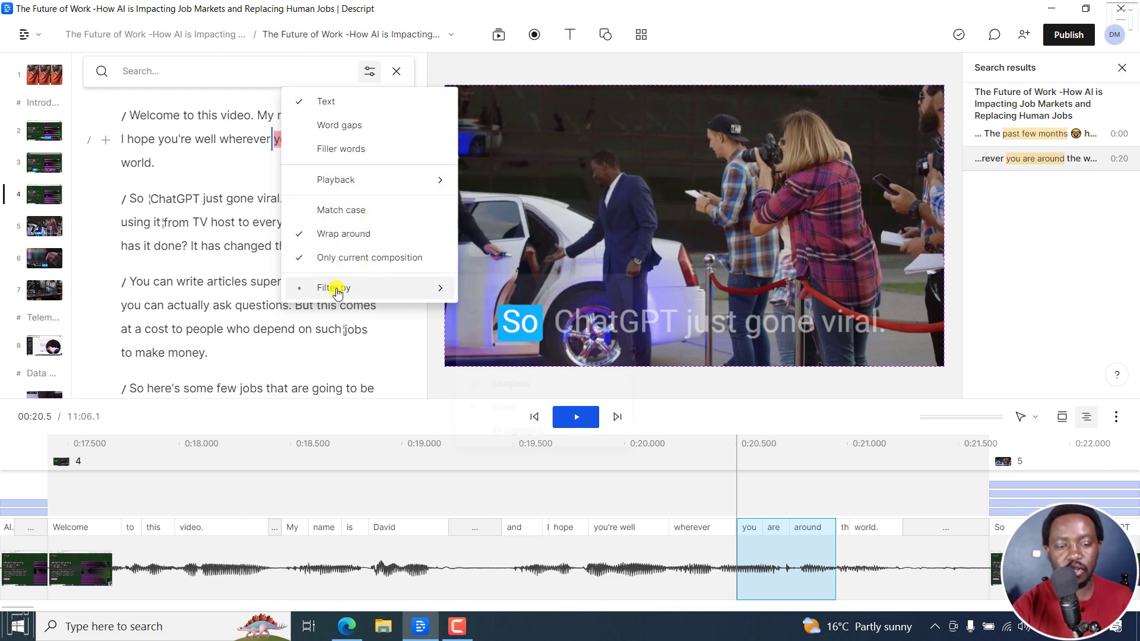
pyautogui.moveTo(330, 287)
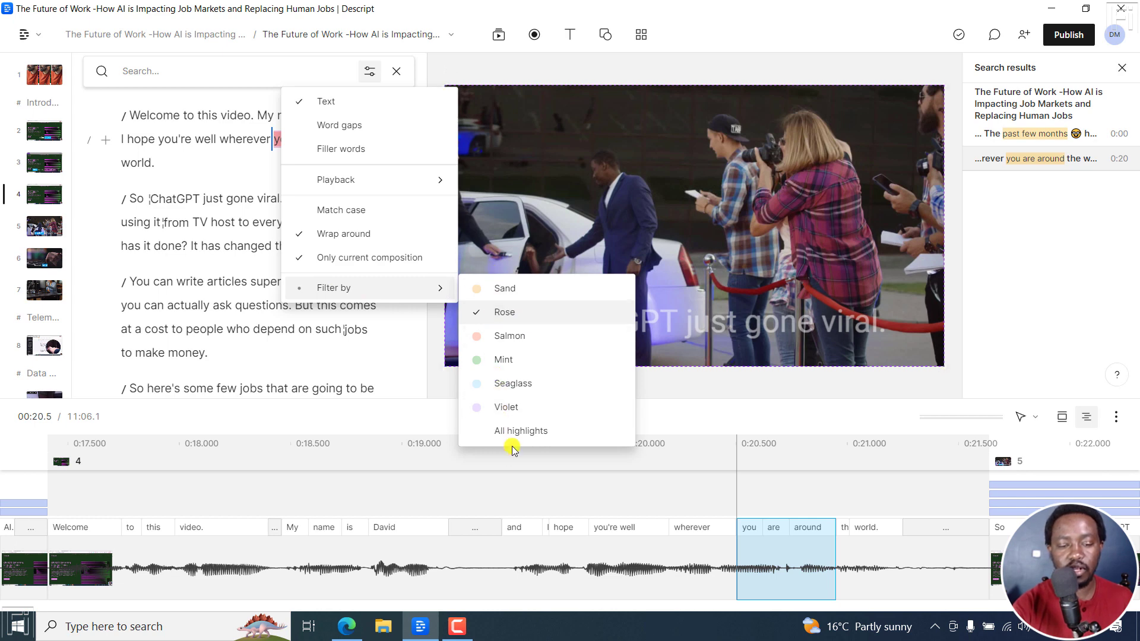
pyautogui.click(770, 28)
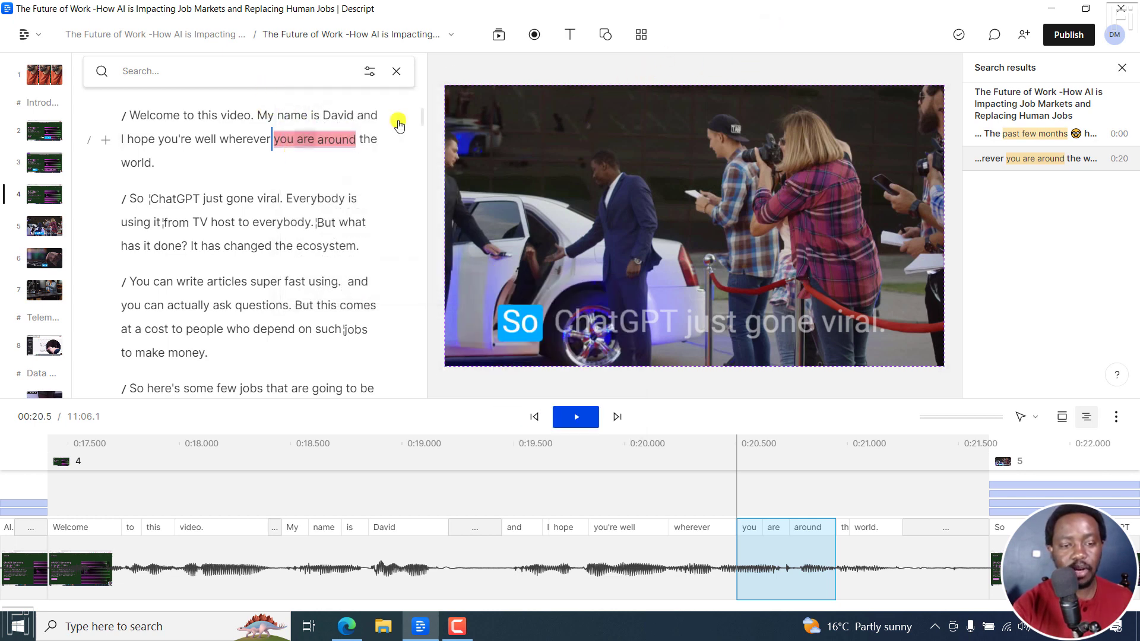
pyautogui.scroll(1, 425, 114)
pyautogui.scroll(-1, 426, 114)
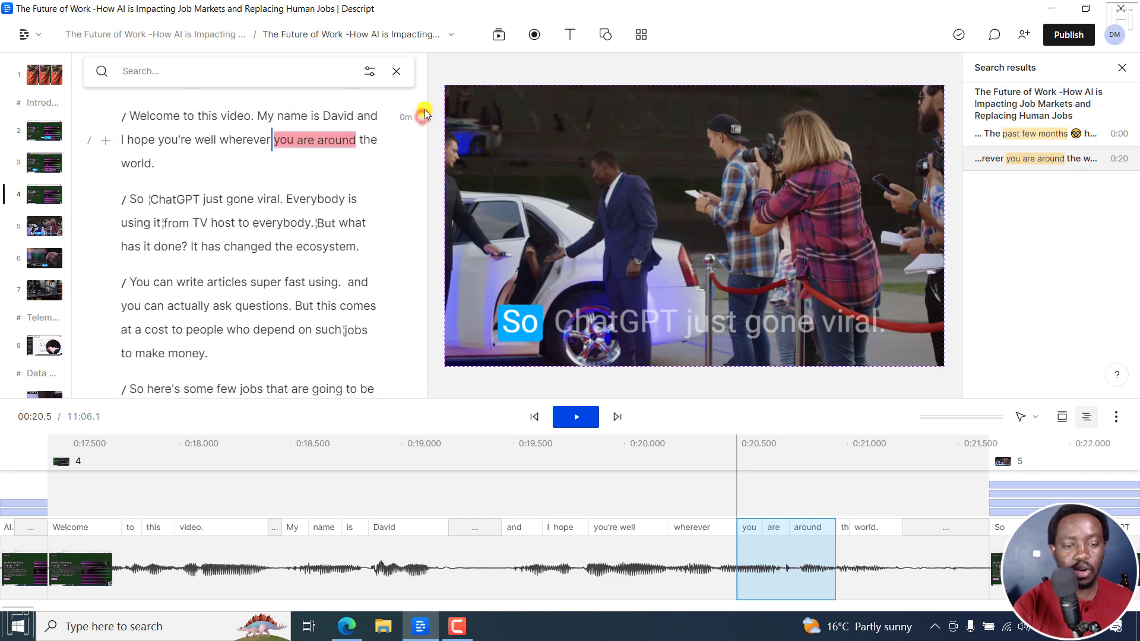
pyautogui.scroll(3, 425, 114)
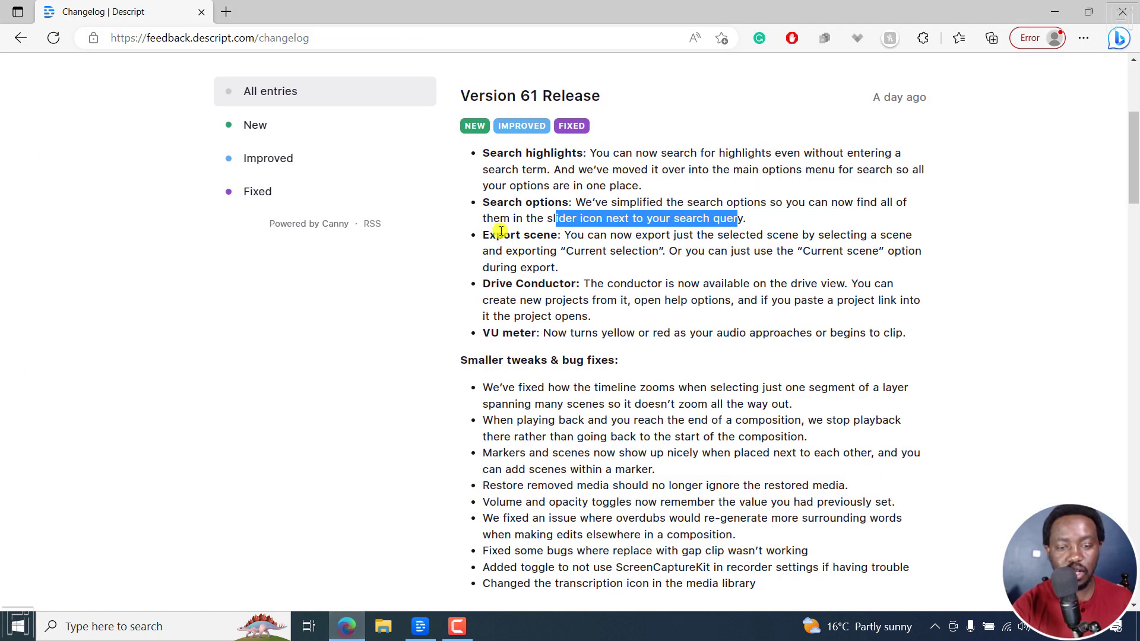
# Switch to the browser changelog and read the Export scene entry
pyautogui.click(486, 235)
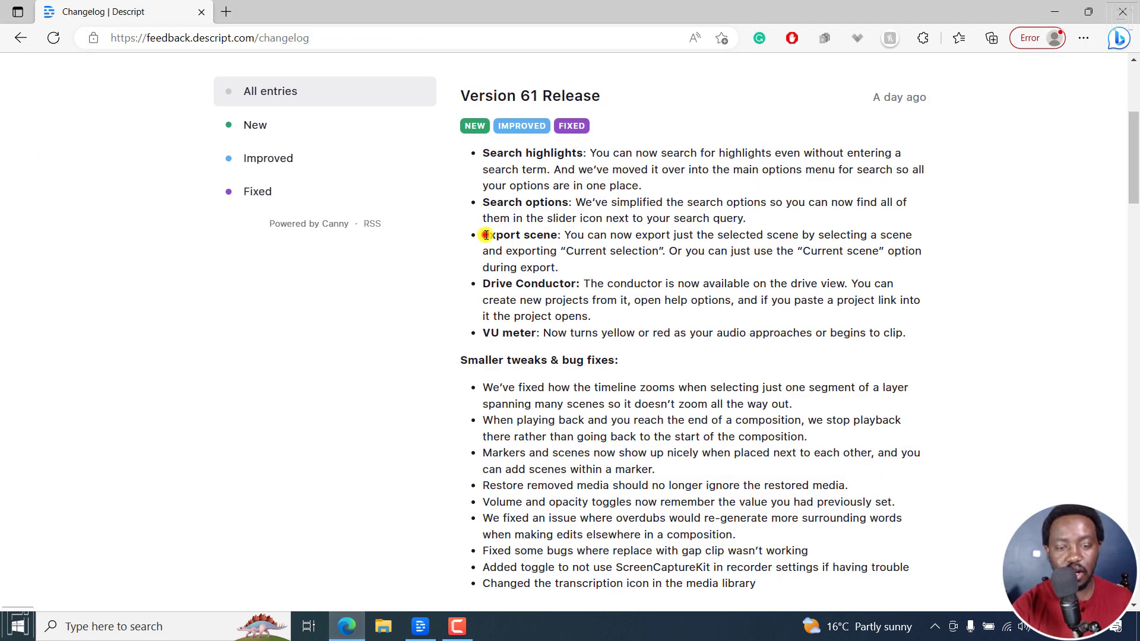
pyautogui.moveTo(486, 235); pyautogui.dragTo(555, 235)
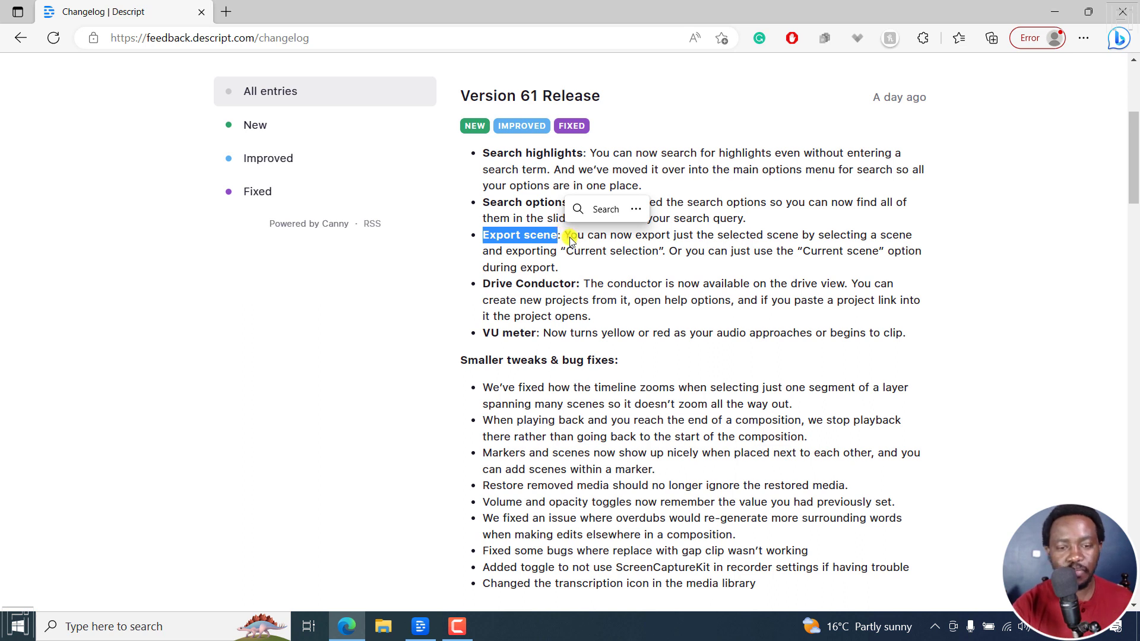
pyautogui.click(570, 240)
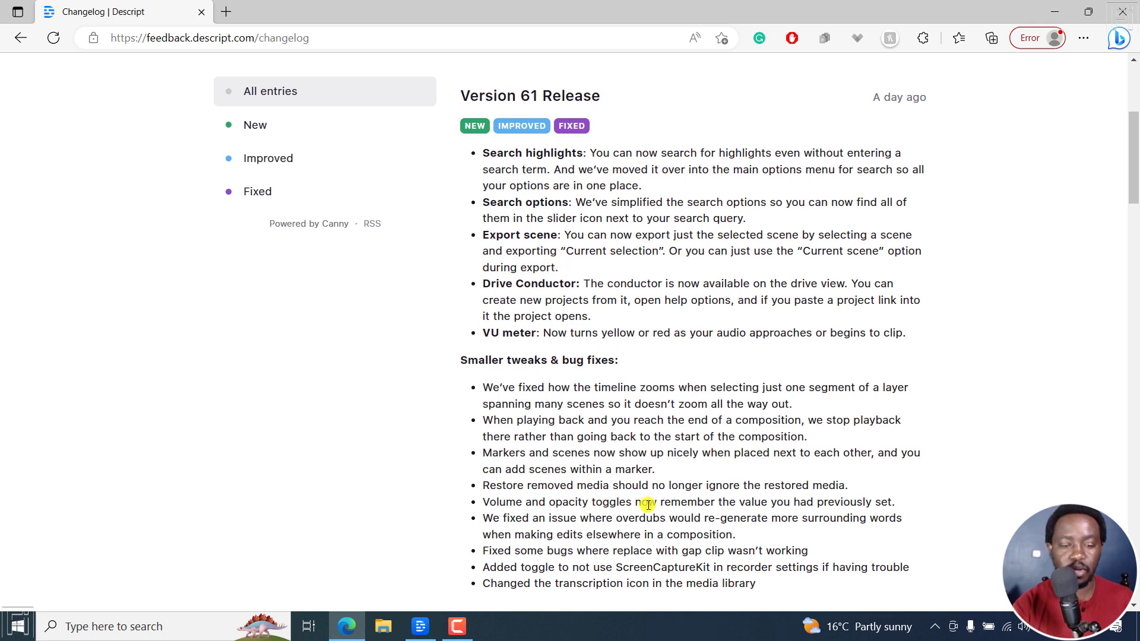
# Switch to Descript, select scene 7 and choose Current scene as the video export range, closing the export settings without exporting
pyautogui.click(421, 627)
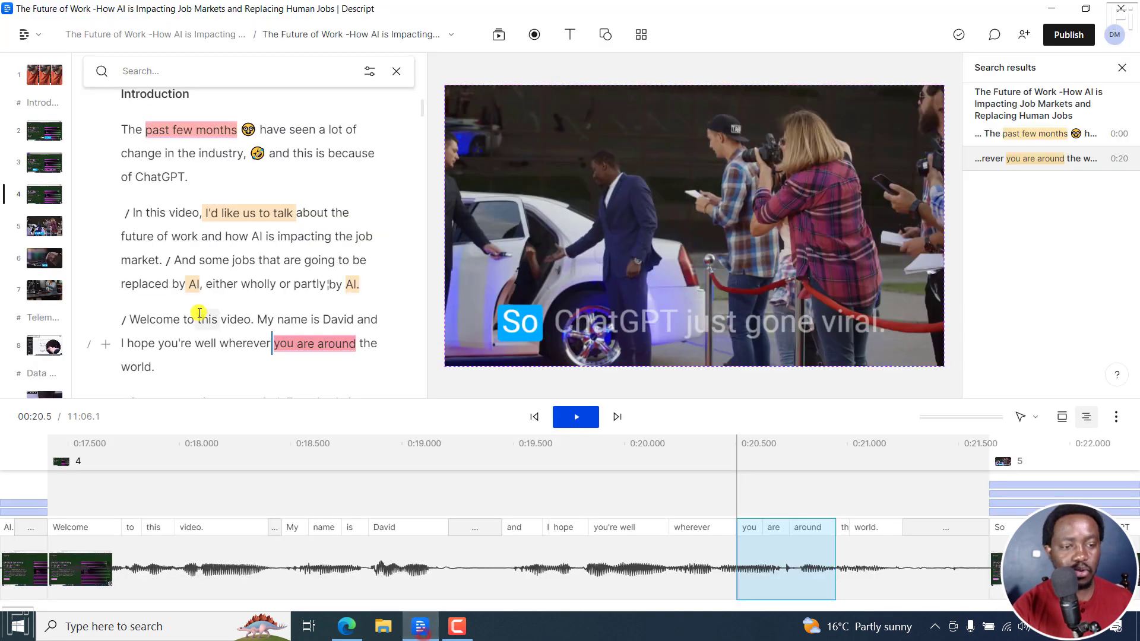
pyautogui.click(41, 291)
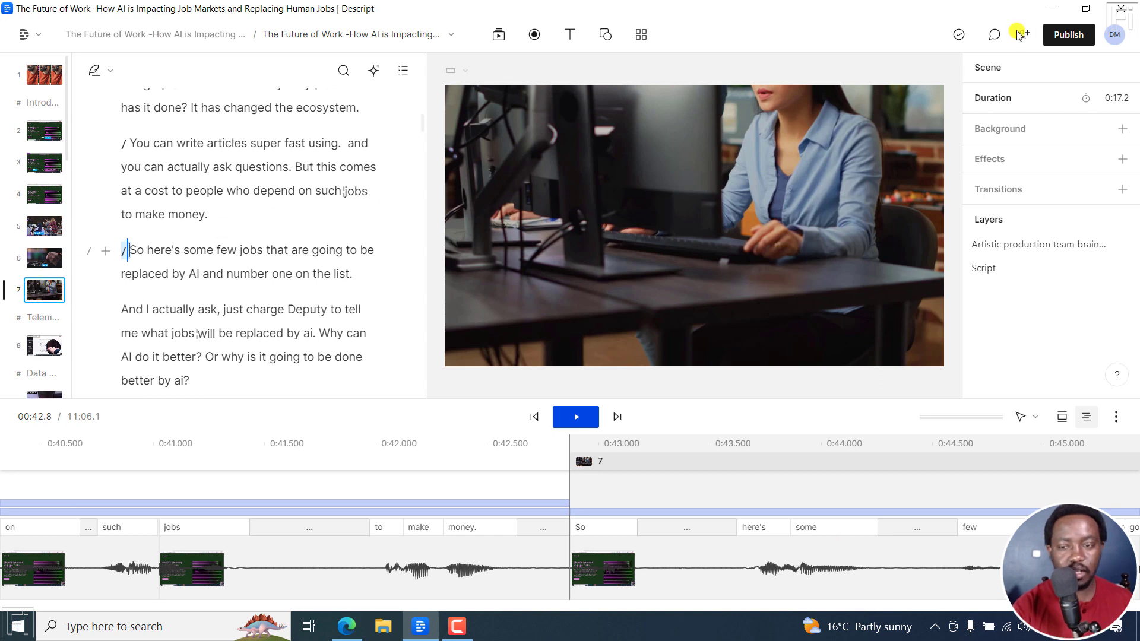
pyautogui.click(1067, 36)
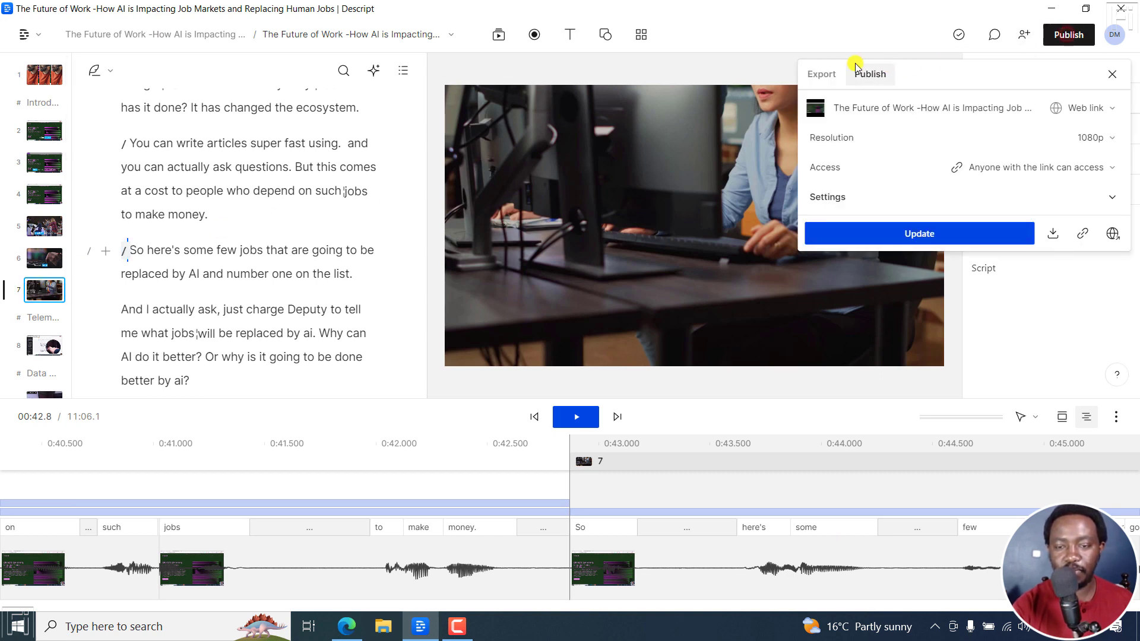
pyautogui.click(829, 72)
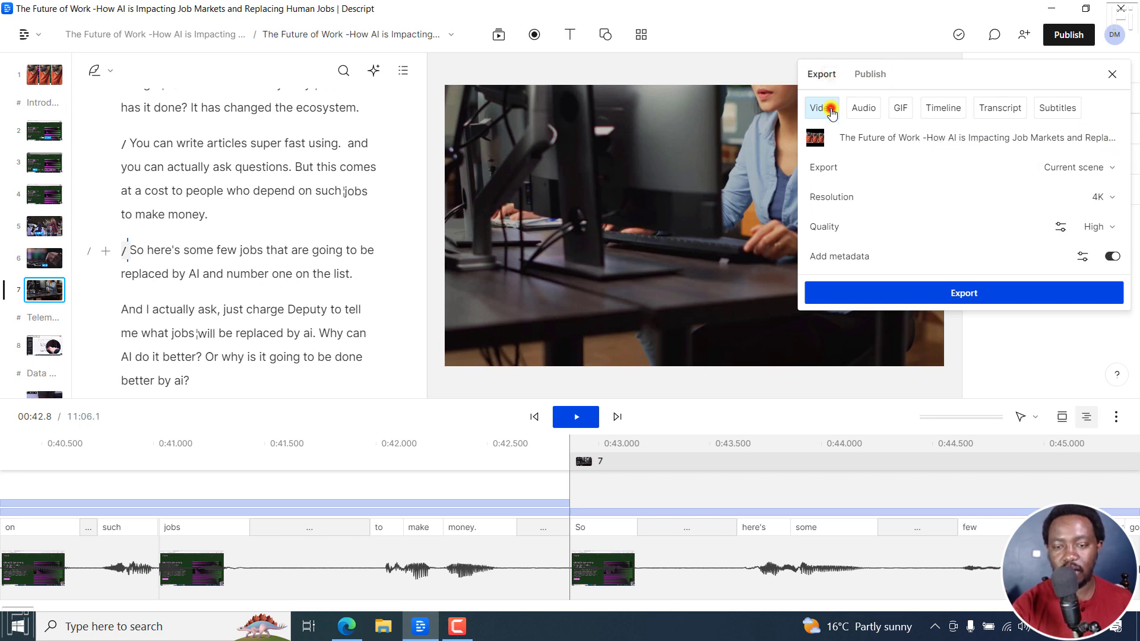
pyautogui.click(1111, 169)
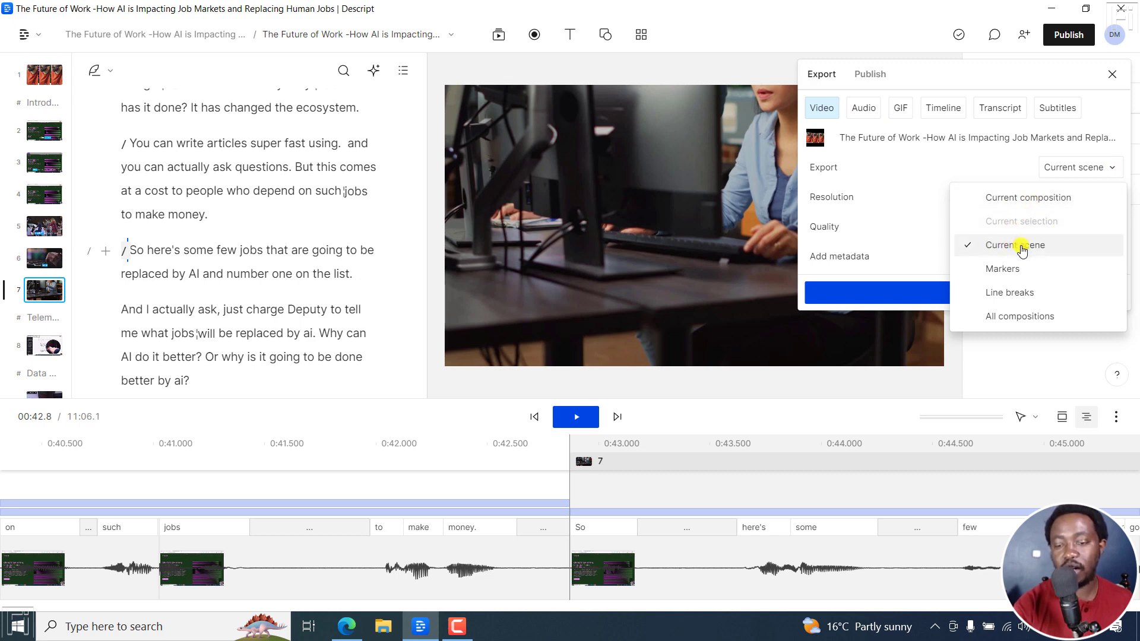
pyautogui.click(1000, 251)
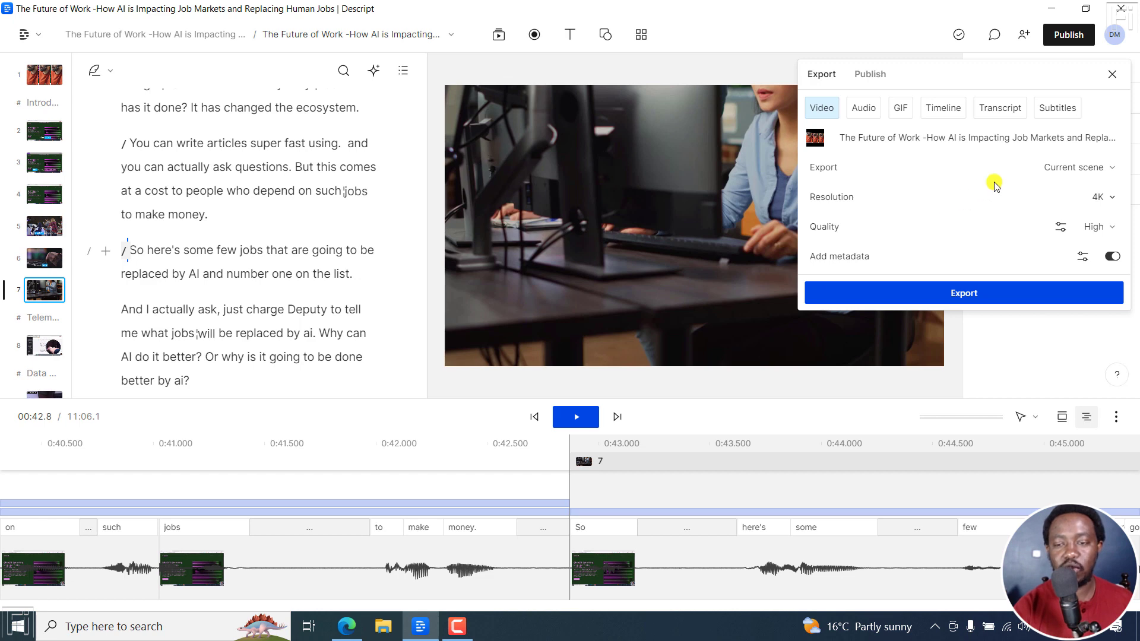
pyautogui.click(1111, 76)
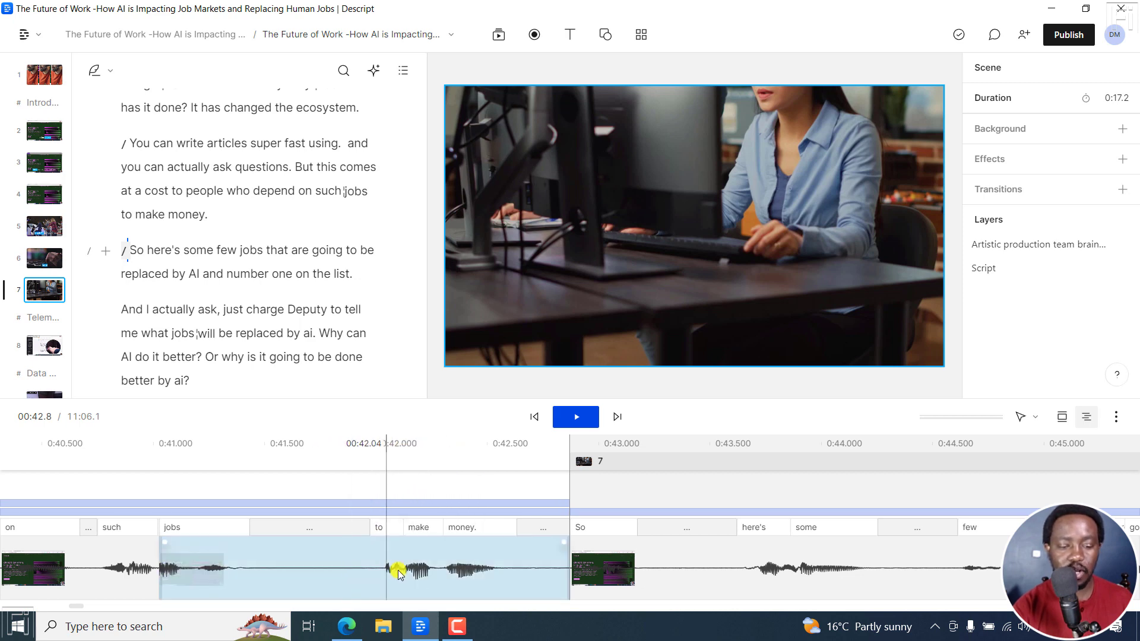
# Switch to the browser changelog and read the Drive Conductor entry about creating projects, help options and pasted project links
pyautogui.click(348, 628)
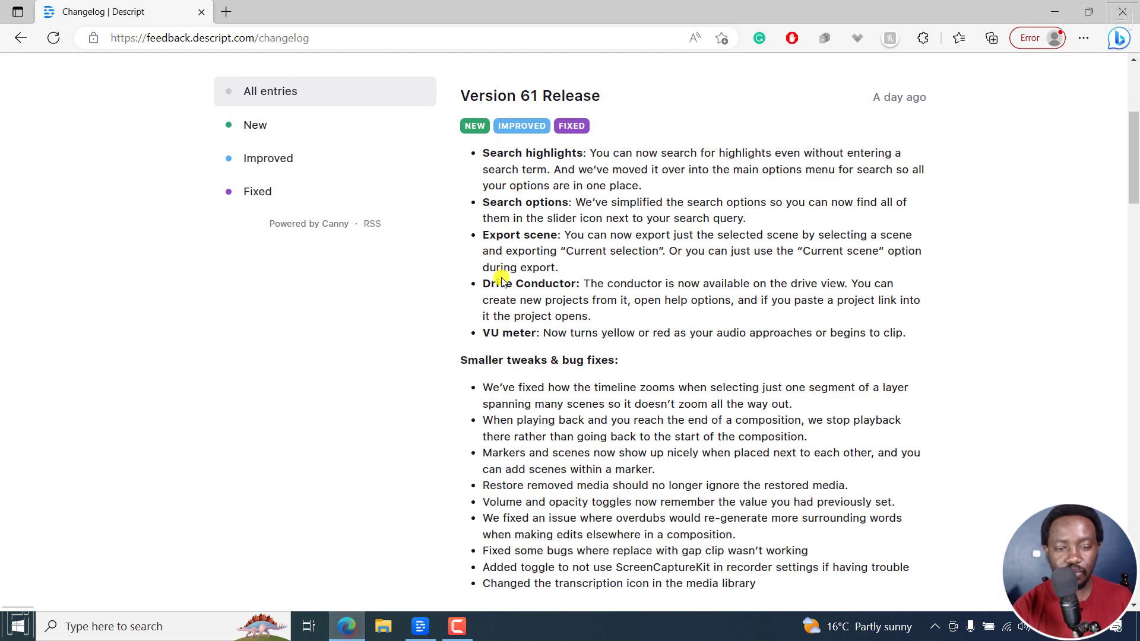
pyautogui.moveTo(482, 286); pyautogui.dragTo(671, 300)
pyautogui.click(780, 290)
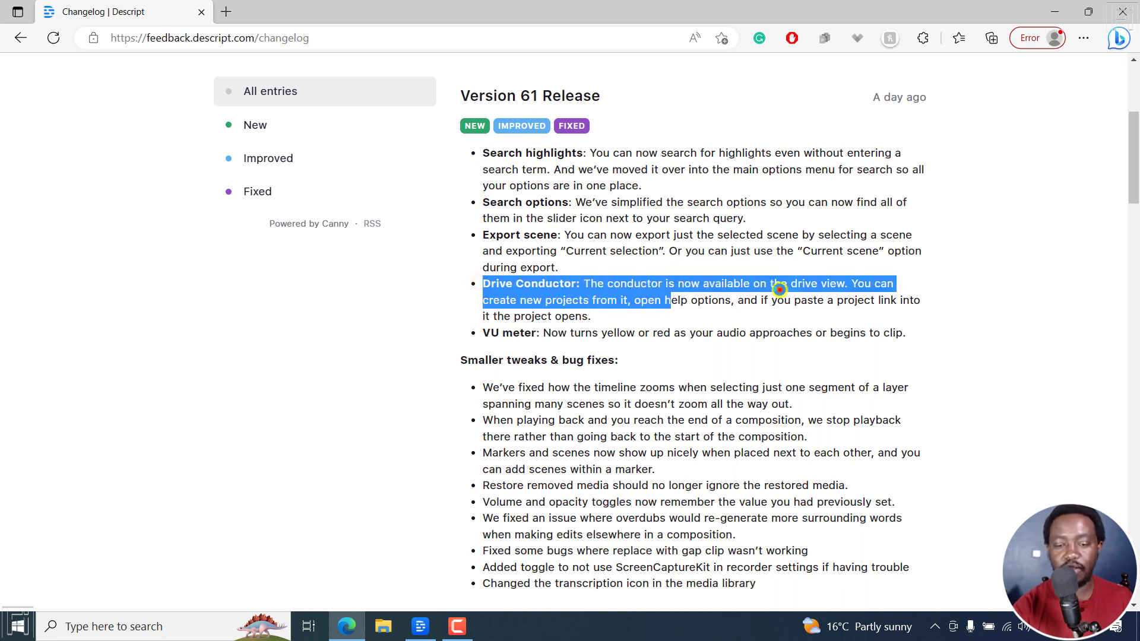
pyautogui.click(692, 289)
pyautogui.moveTo(579, 300); pyautogui.dragTo(683, 312)
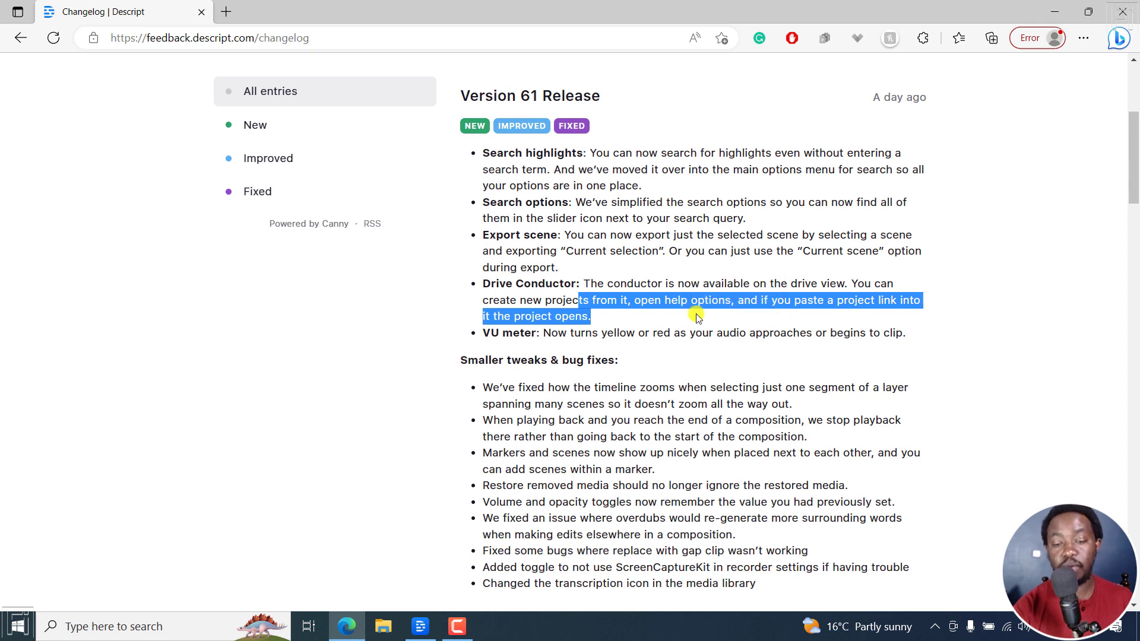
pyautogui.click(617, 319)
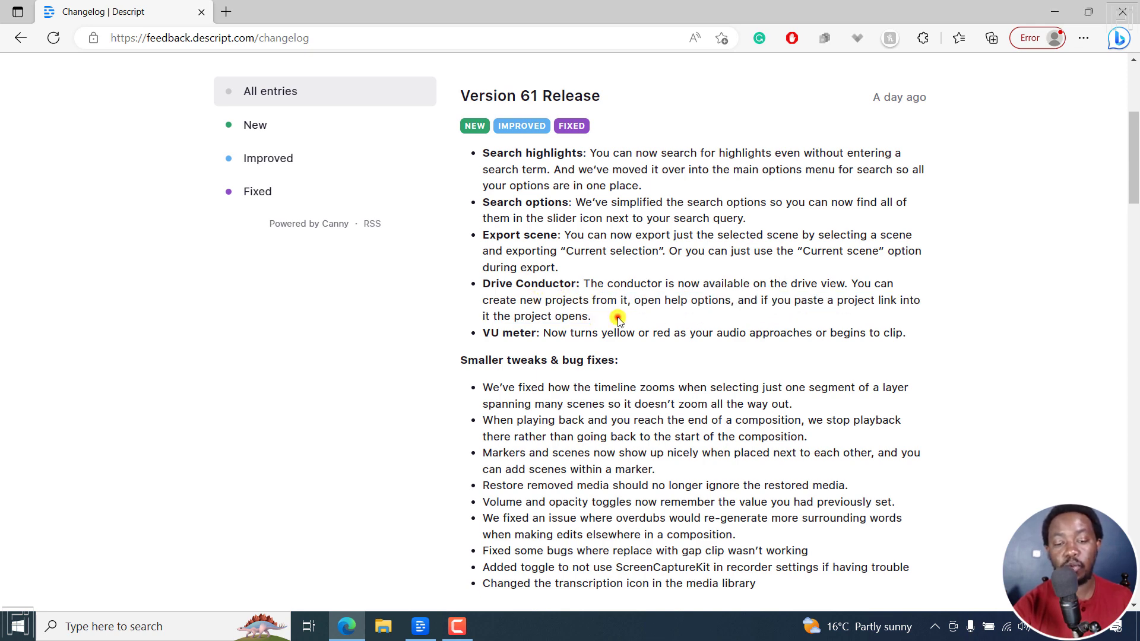
# Switch to Descript, view the quick actions search on the projects page, and reopen the Future of Work project
pyautogui.click(420, 627)
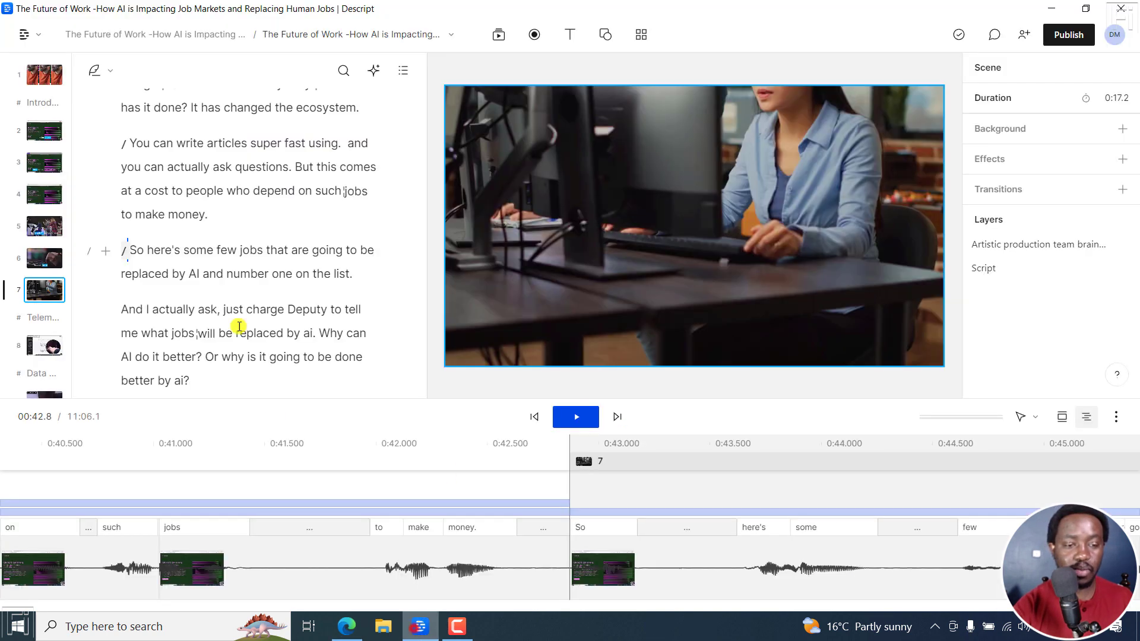
pyautogui.click(27, 35)
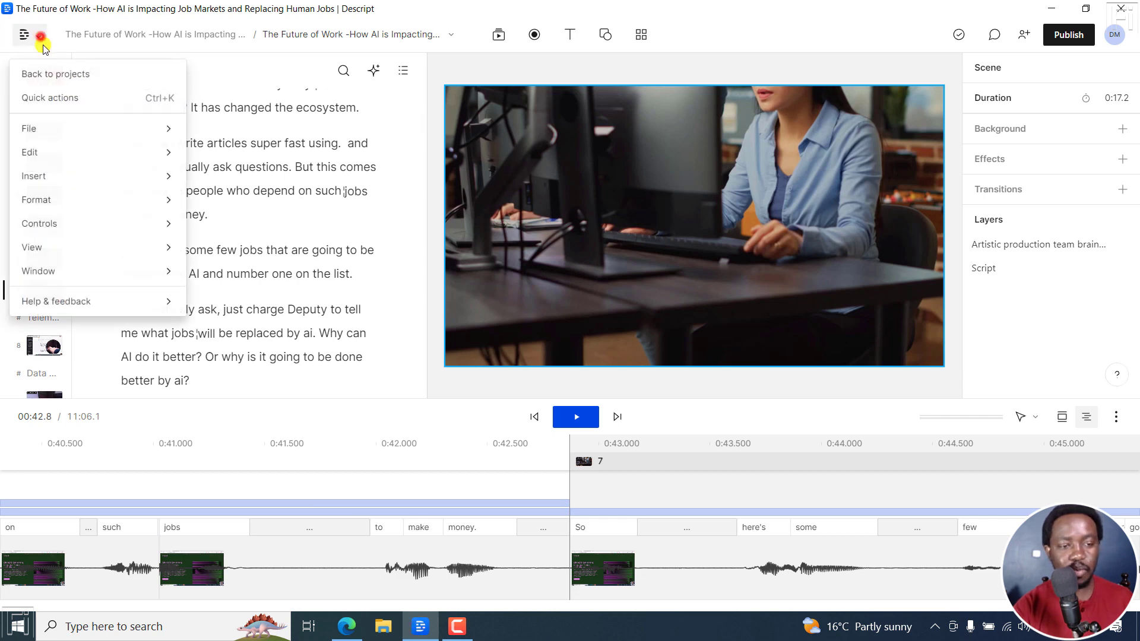
pyautogui.click(58, 76)
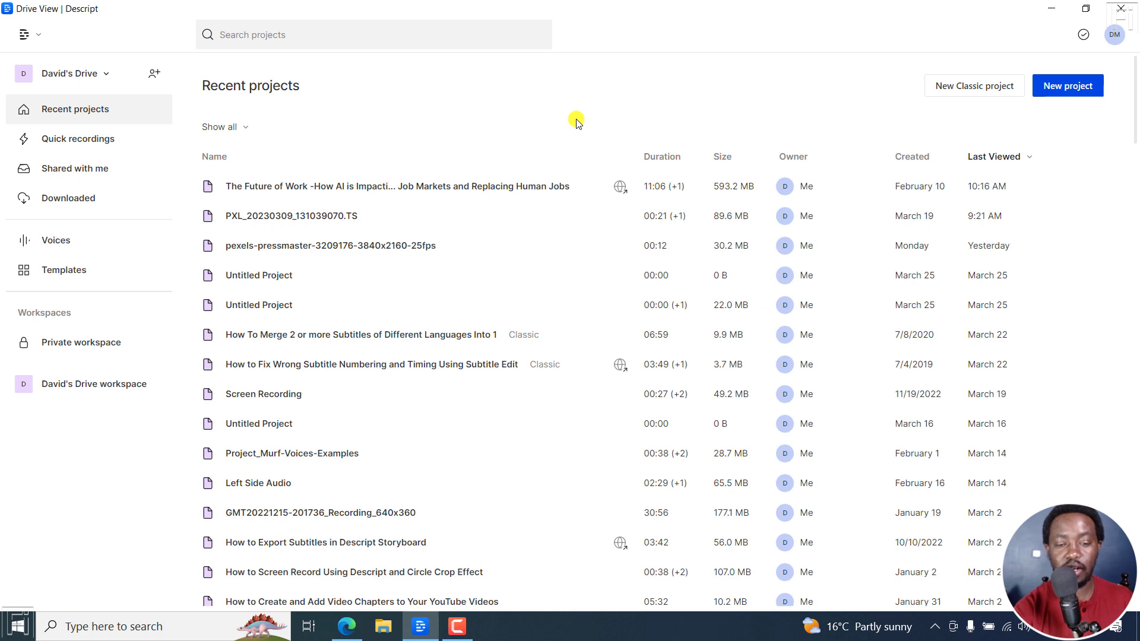
pyautogui.hotkey('ctrl', 'k')
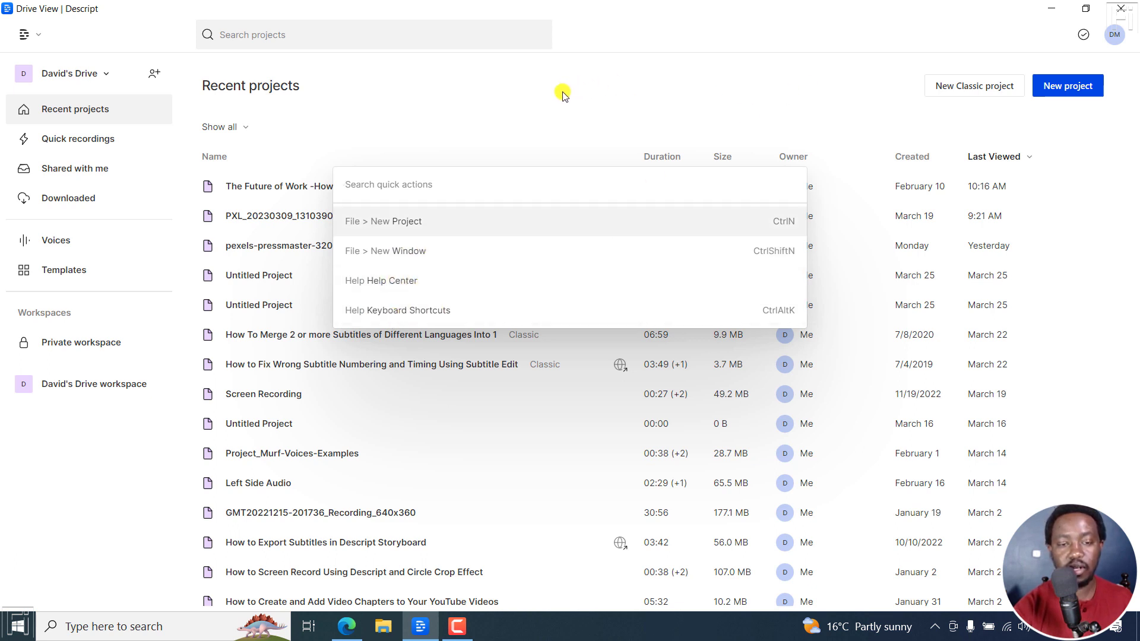
pyautogui.click(563, 95)
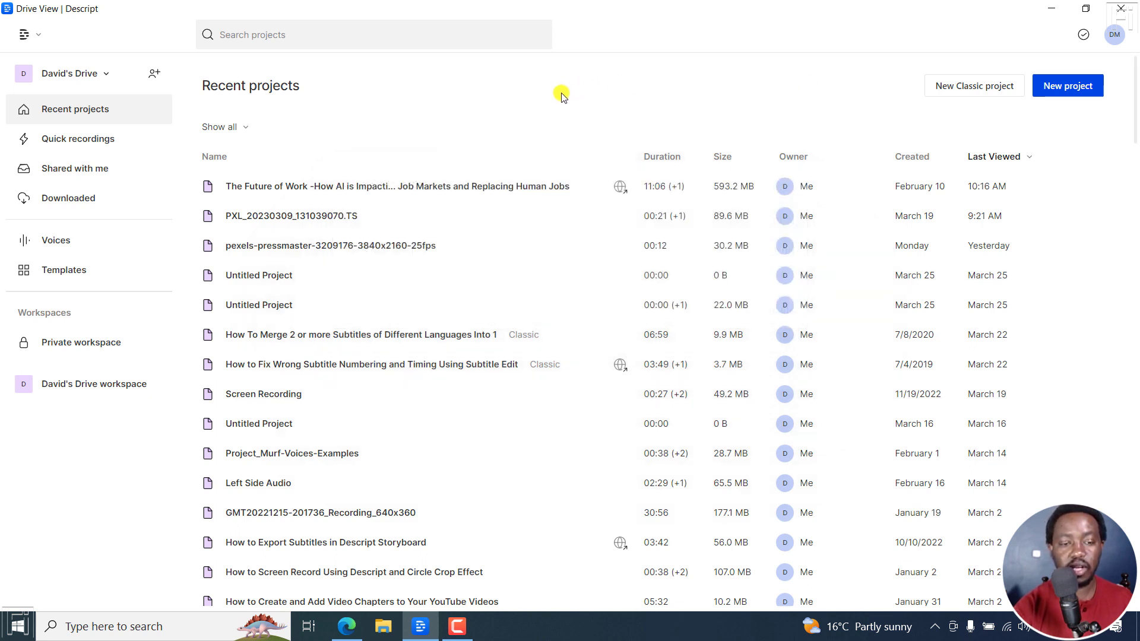
pyautogui.click(576, 186)
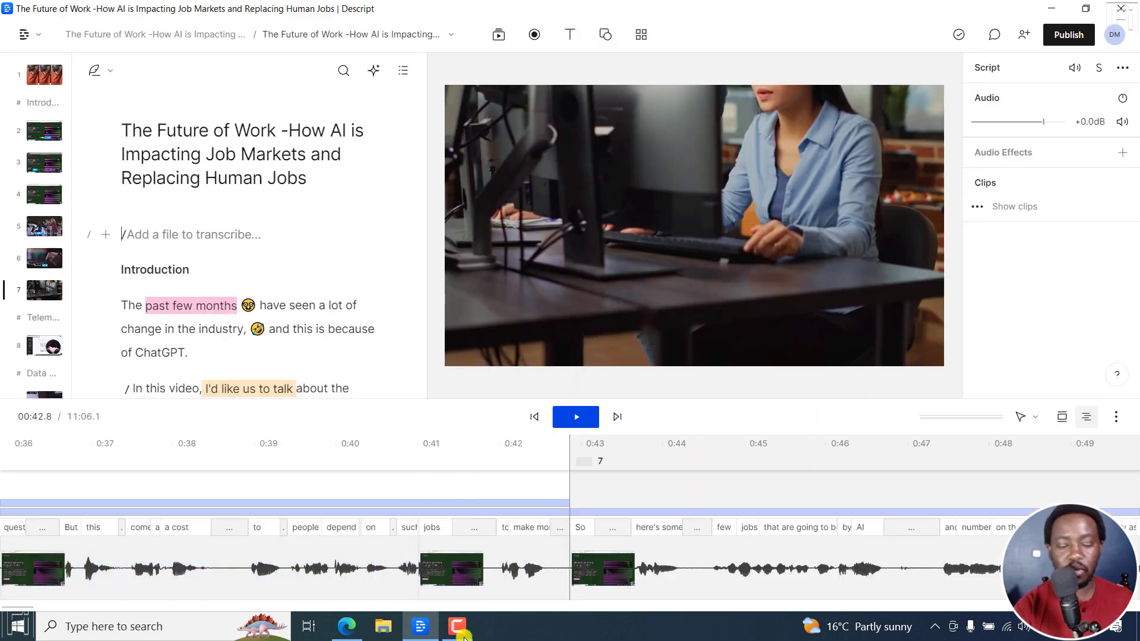
# Switch to the browser changelog and read the VU meter entry about the colours it turns as audio approaches clipping
pyautogui.click(347, 627)
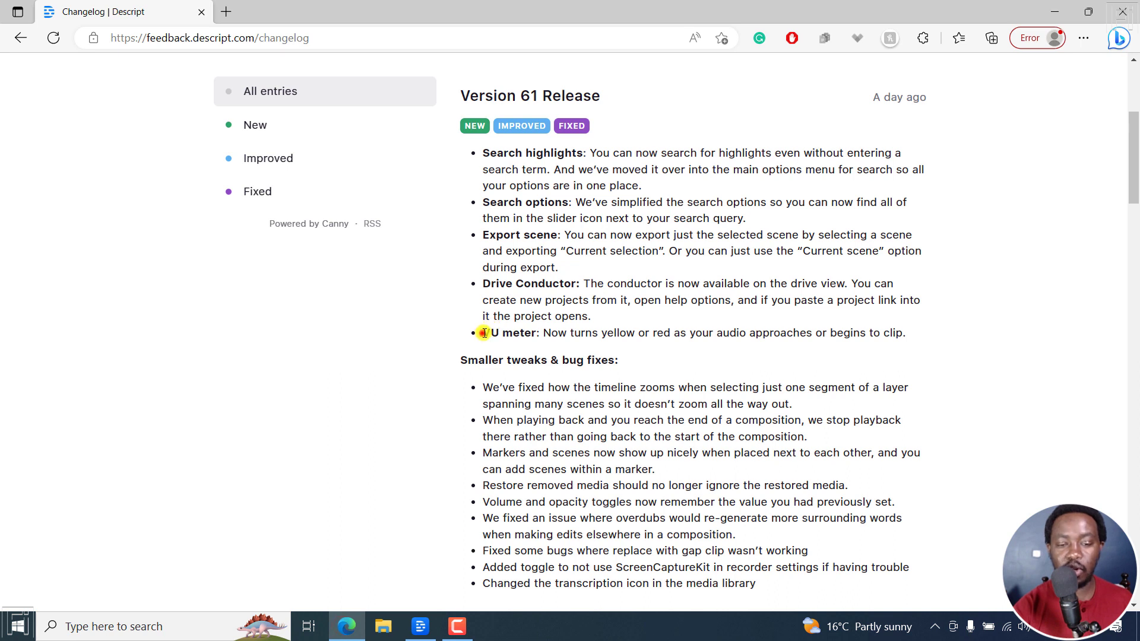
pyautogui.moveTo(484, 333); pyautogui.dragTo(877, 330)
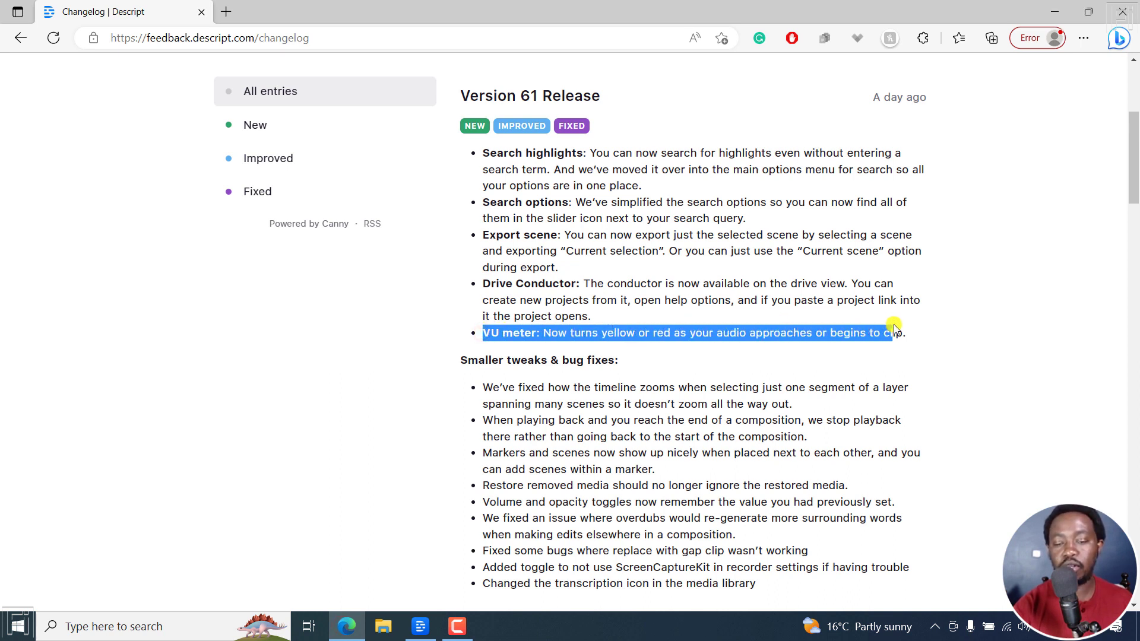
pyautogui.tripleClick(895, 330)
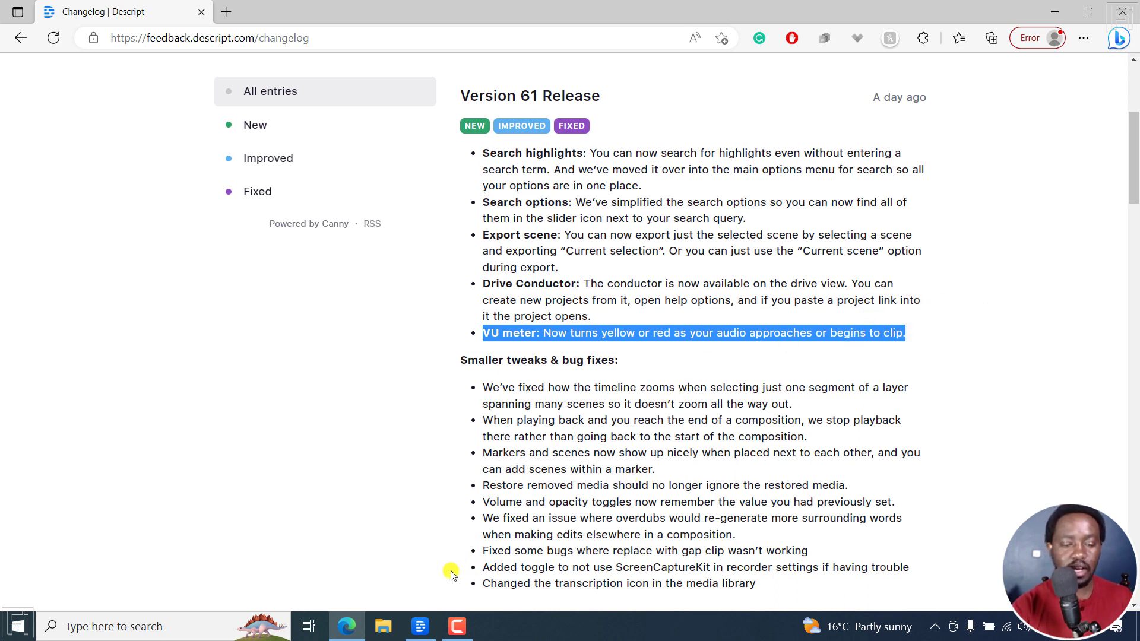
# Switch to Descript and toggle the volume display in the timeline twice
pyautogui.click(421, 626)
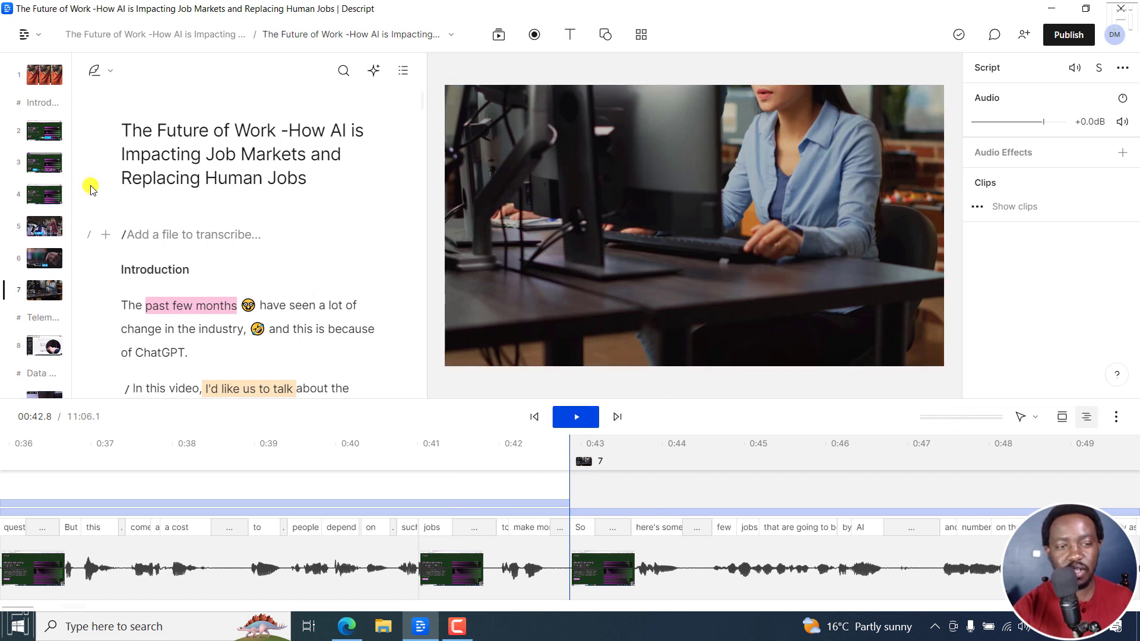
pyautogui.click(24, 37)
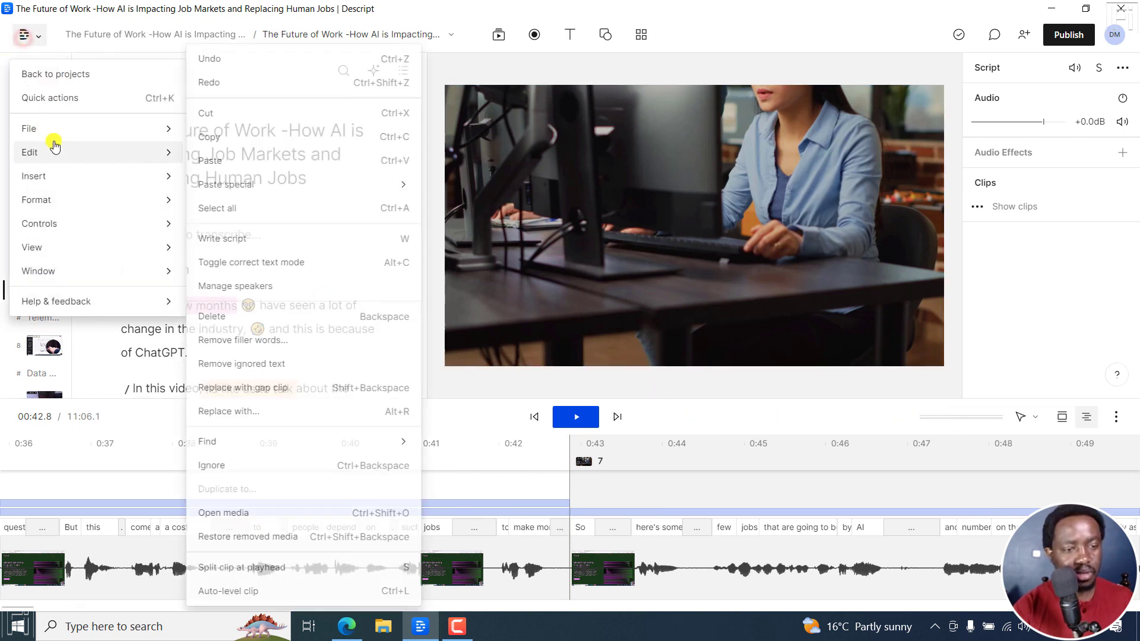
pyautogui.moveTo(52, 135)
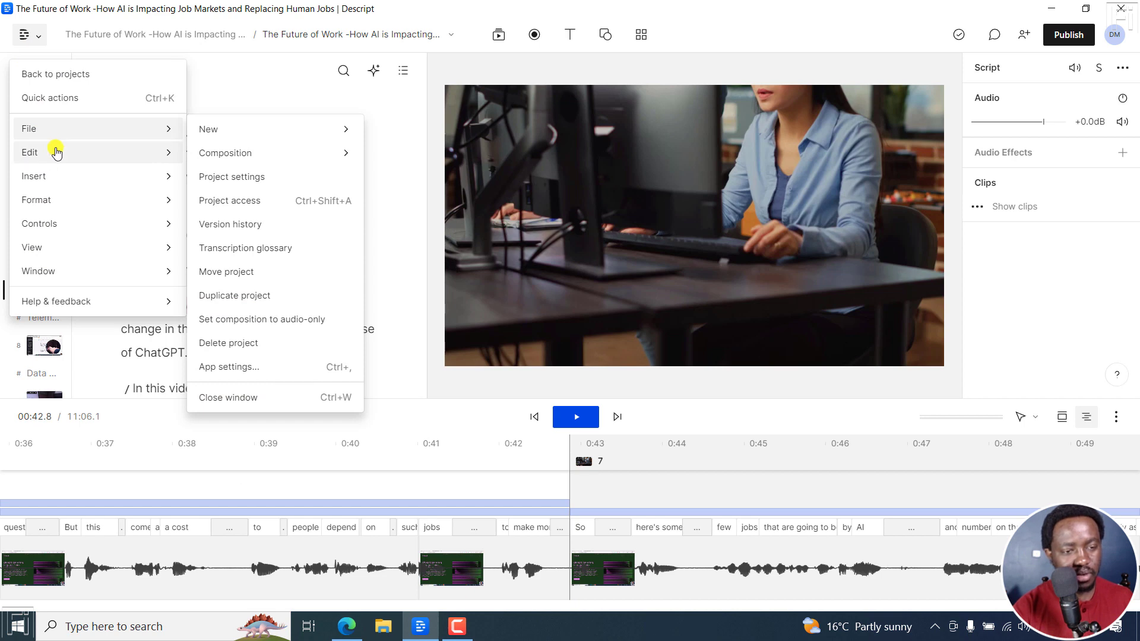
pyautogui.moveTo(56, 157)
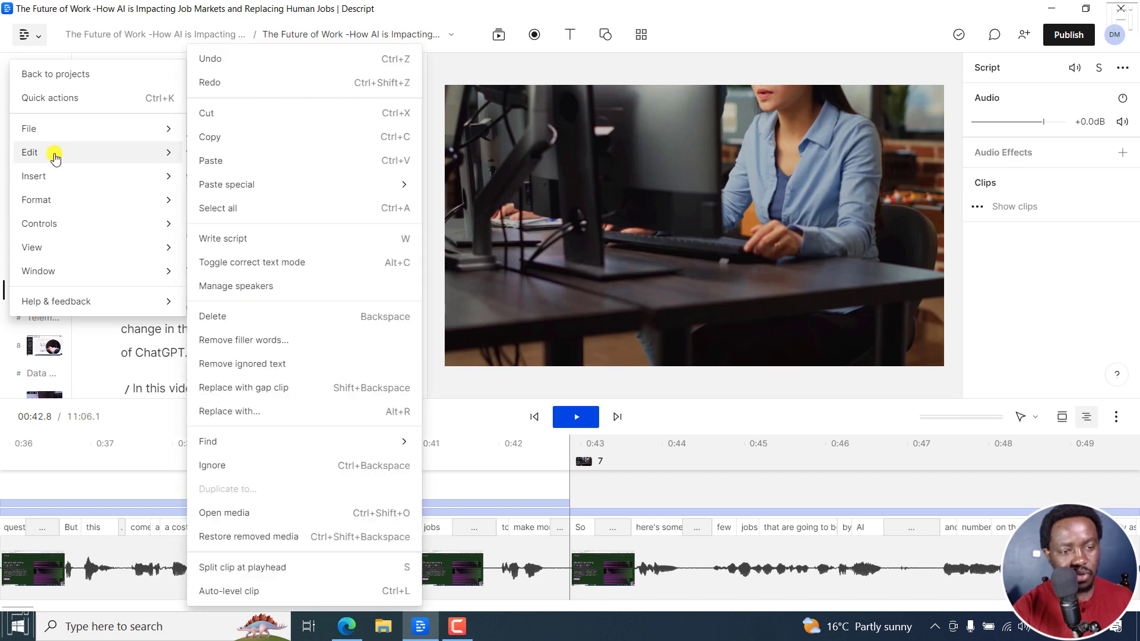
pyautogui.moveTo(56, 247)
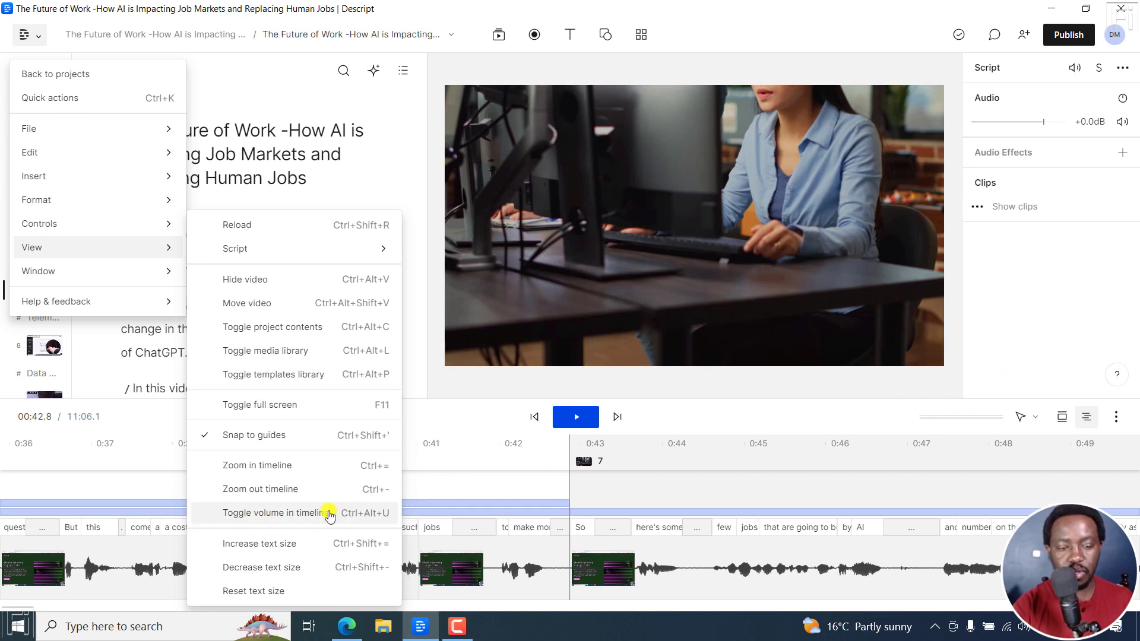
pyautogui.click(260, 516)
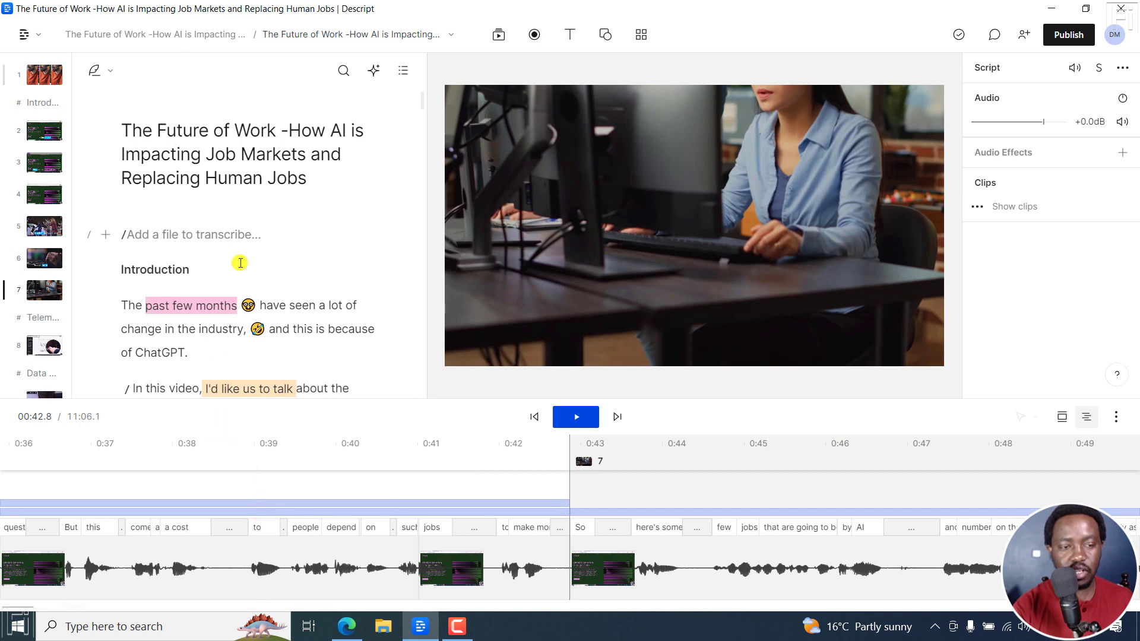
pyautogui.click(29, 37)
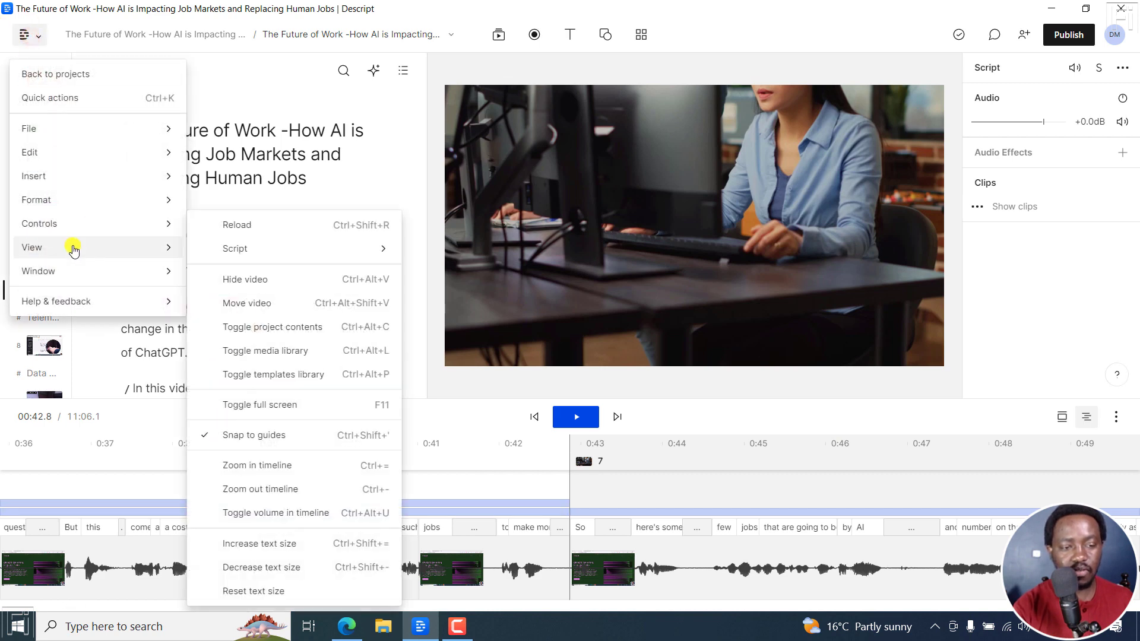
pyautogui.click(277, 517)
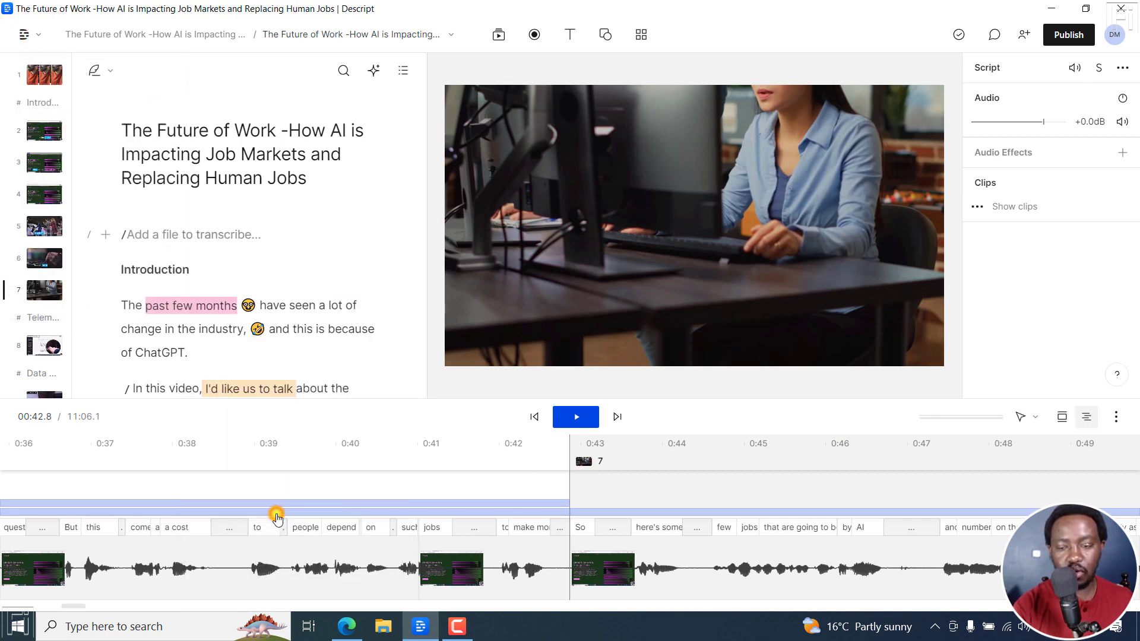
# Play scene 7 briefly from about 00:44.58 and watch the VU meter
pyautogui.click(711, 458)
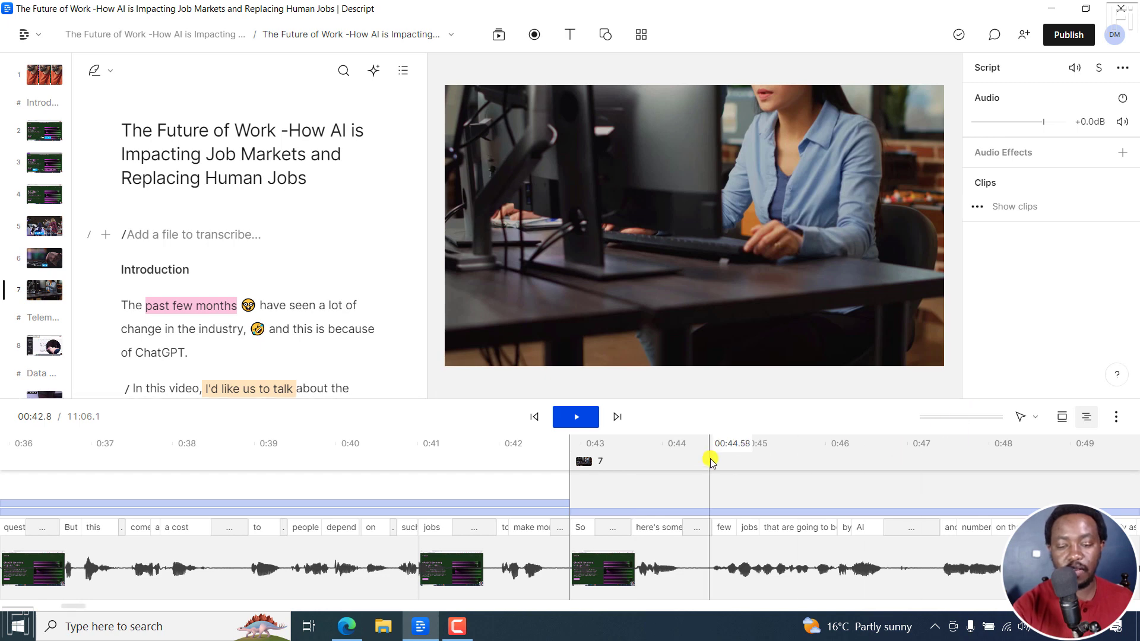
pyautogui.press('space')
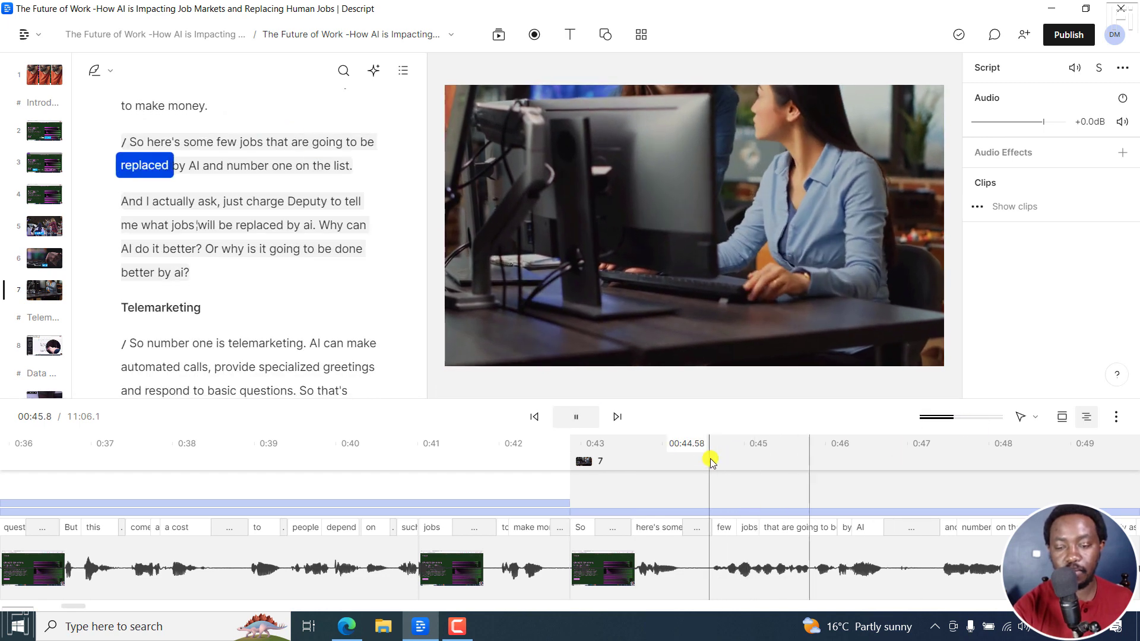
pyautogui.press('space')
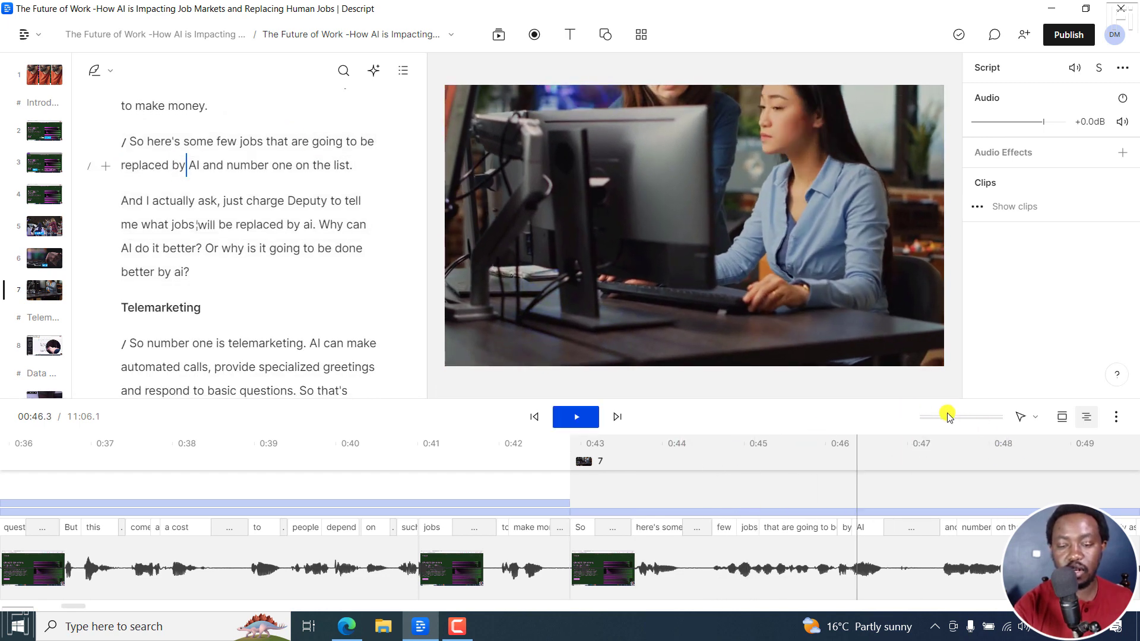
# Play the script clip in scene 7 with its audio level raised to +12.0 dB, resetting the level to +0.0 dB after playback
pyautogui.click(687, 573)
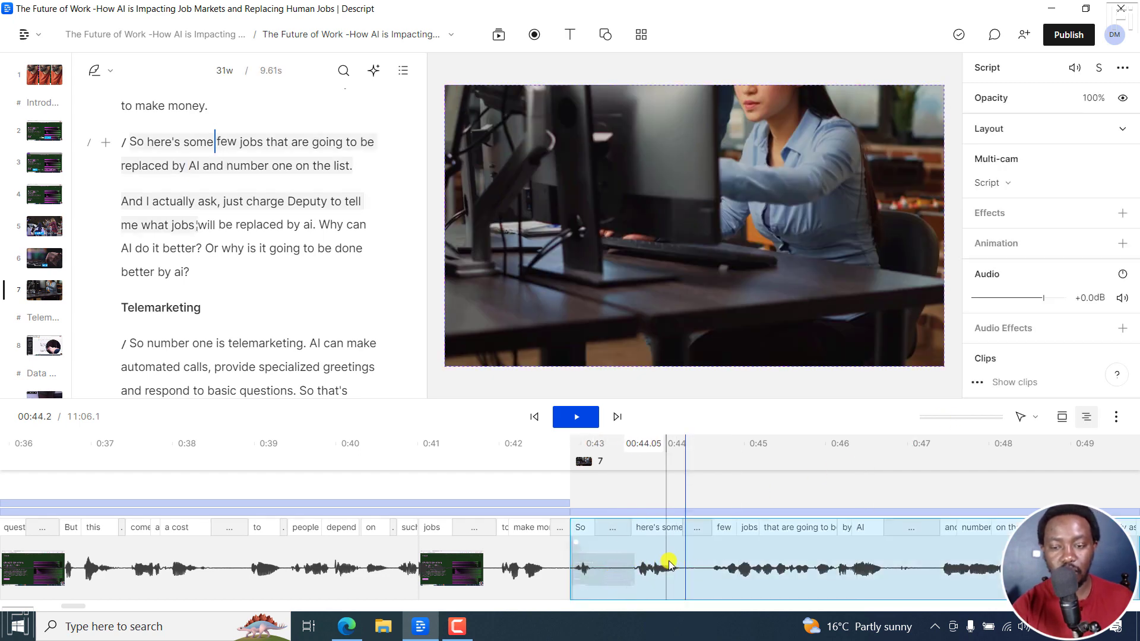
pyautogui.moveTo(1046, 296); pyautogui.dragTo(1080, 297)
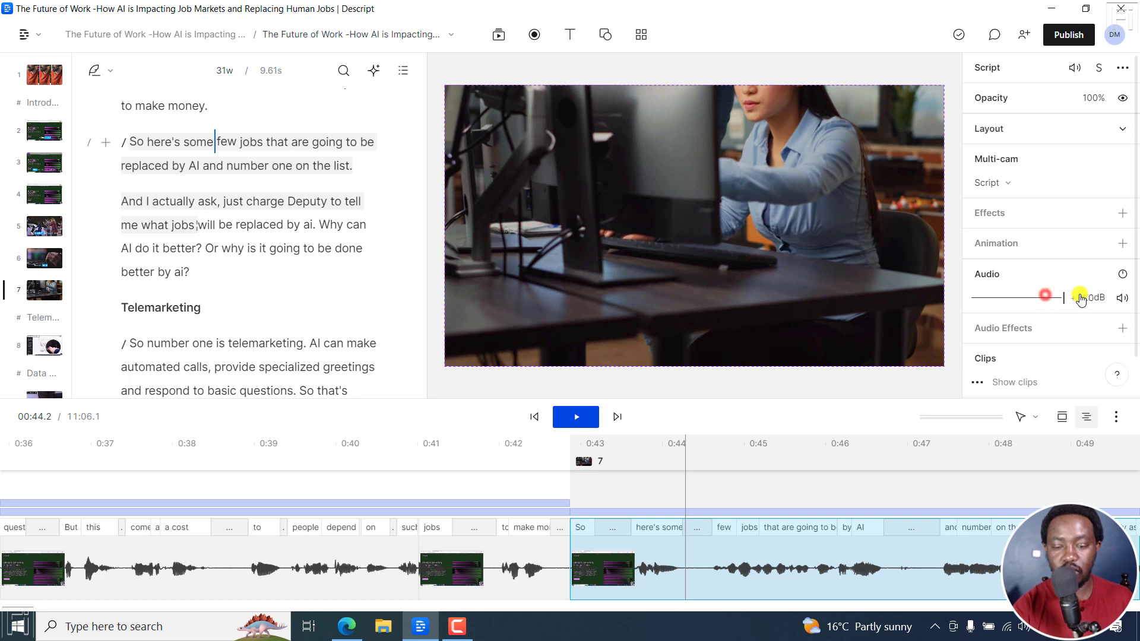
pyautogui.click(722, 573)
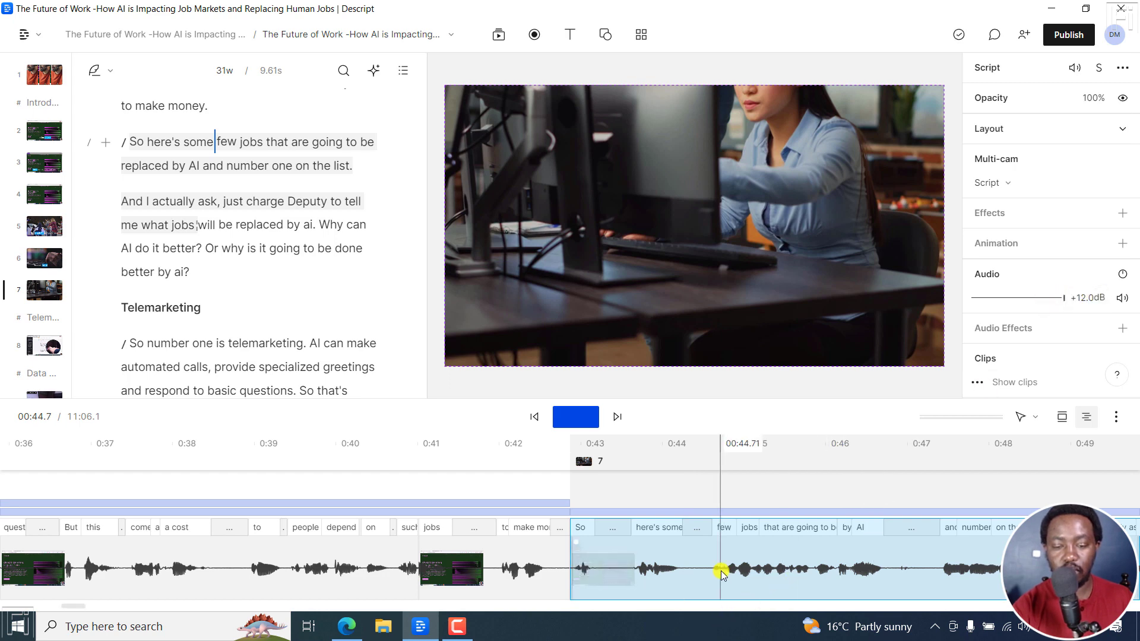
pyautogui.press('space')
pyautogui.press('space')
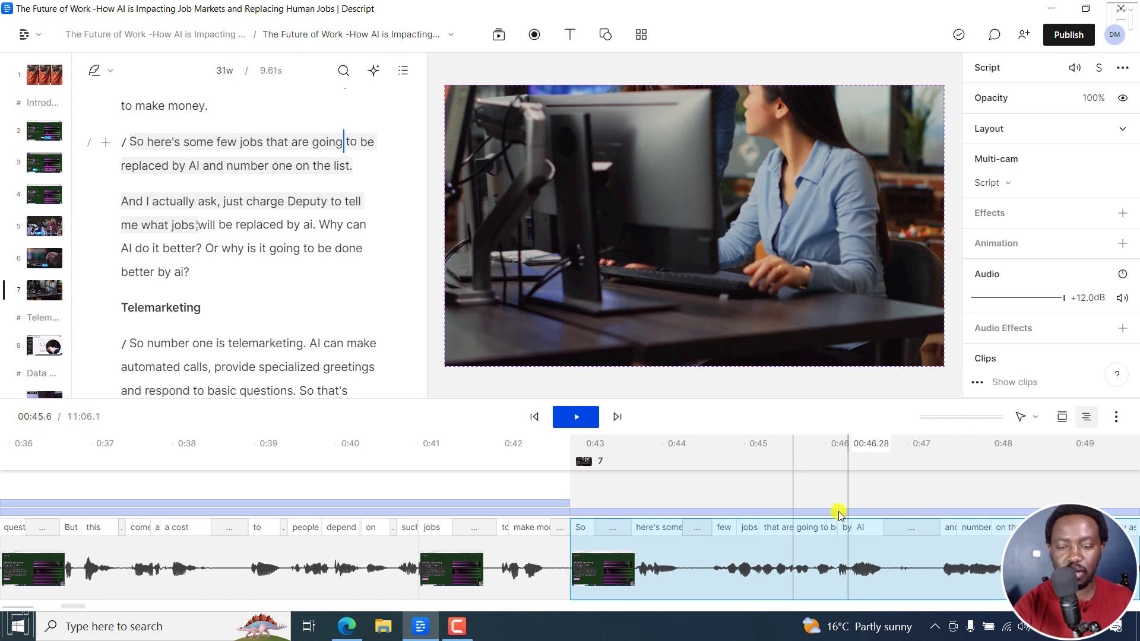
pyautogui.doubleClick(1094, 309)
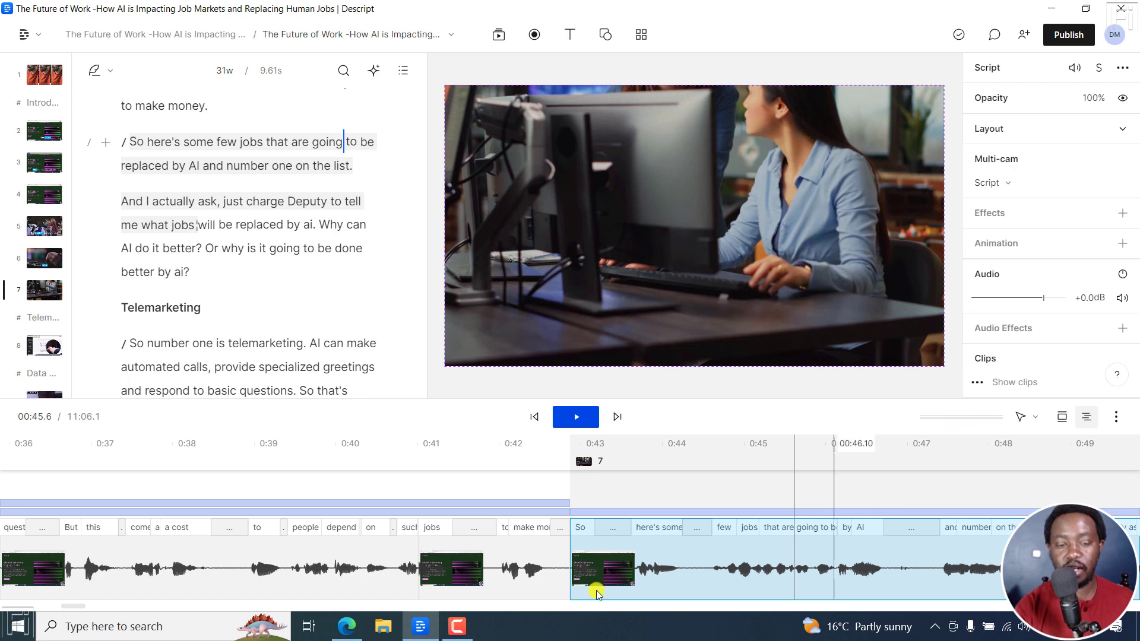
# Switch to the browser changelog and read the smaller tweaks and bug fixes, up to the entry about markers and scenes
pyautogui.click(347, 627)
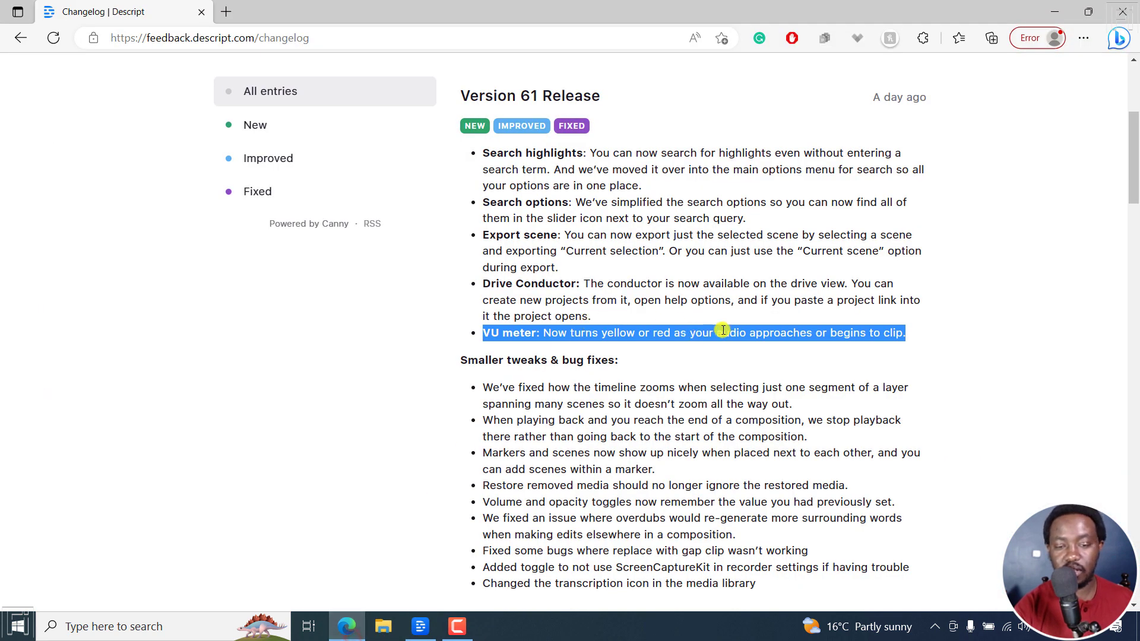
pyautogui.click(611, 331)
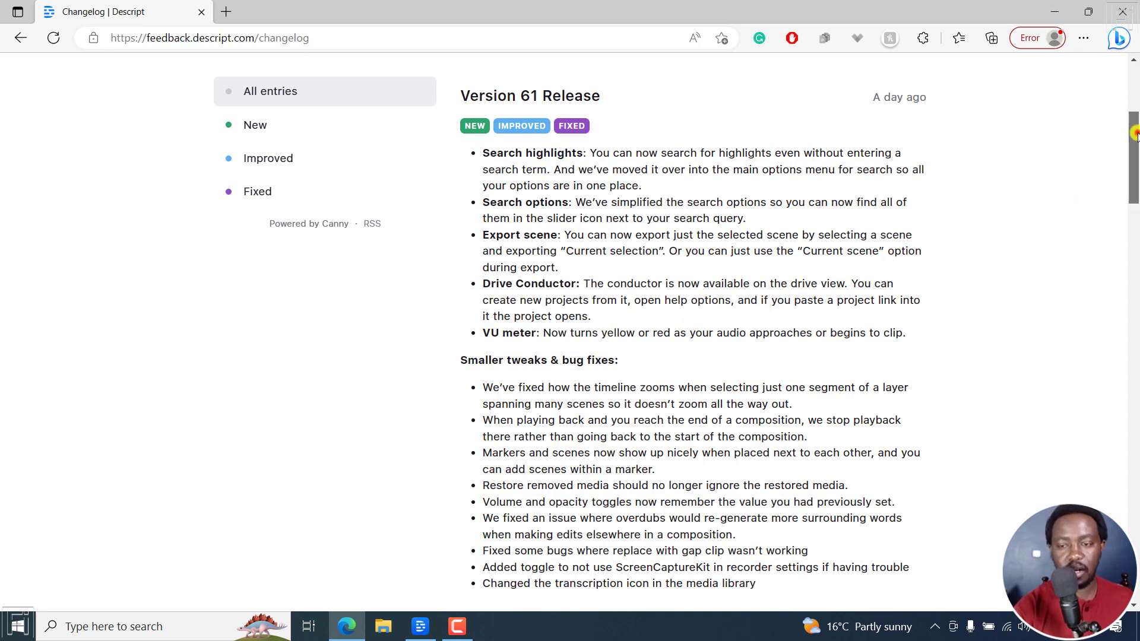
pyautogui.moveTo(1136, 133); pyautogui.dragTo(1136, 172)
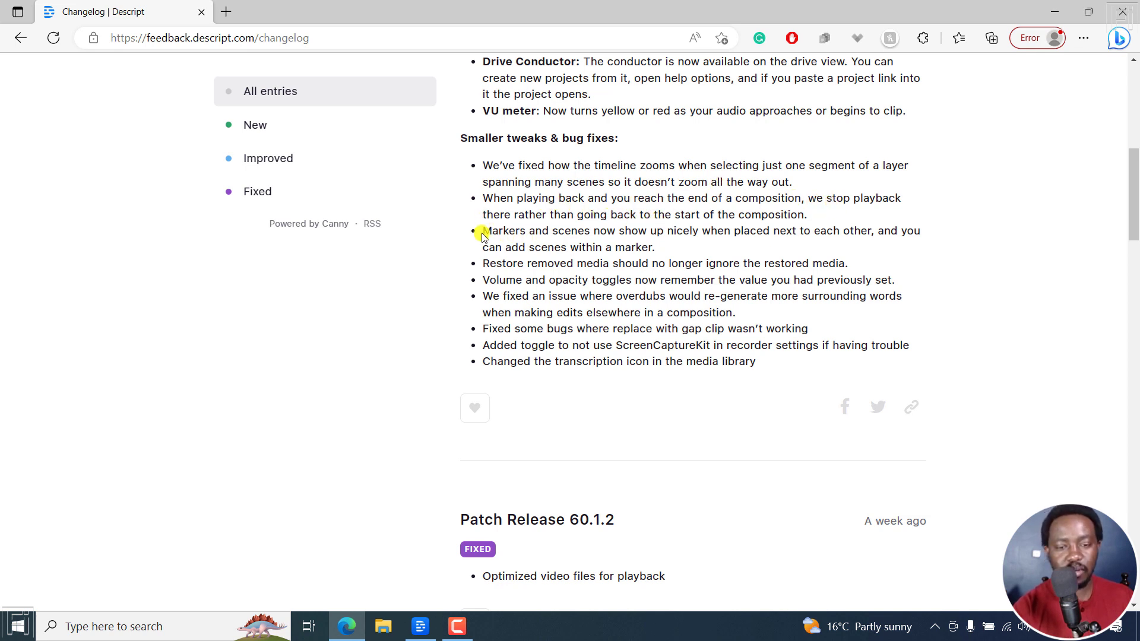
pyautogui.moveTo(487, 231); pyautogui.dragTo(678, 247)
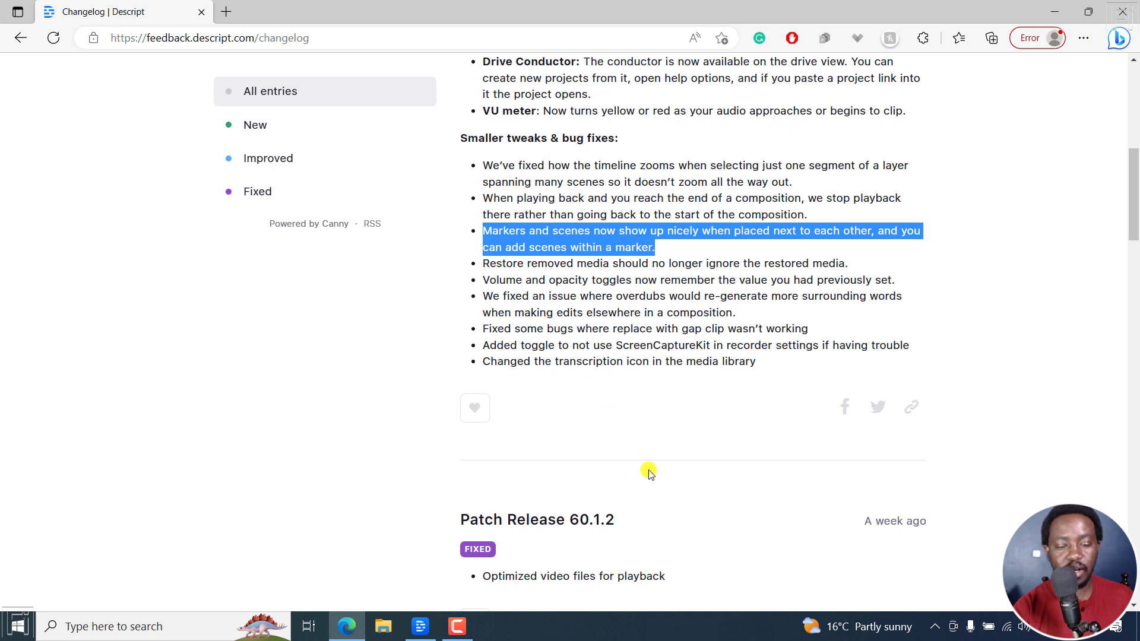
# Switch to Descript and jump to the Introduction marker to examine how it sits next to the first scenes
pyautogui.click(420, 626)
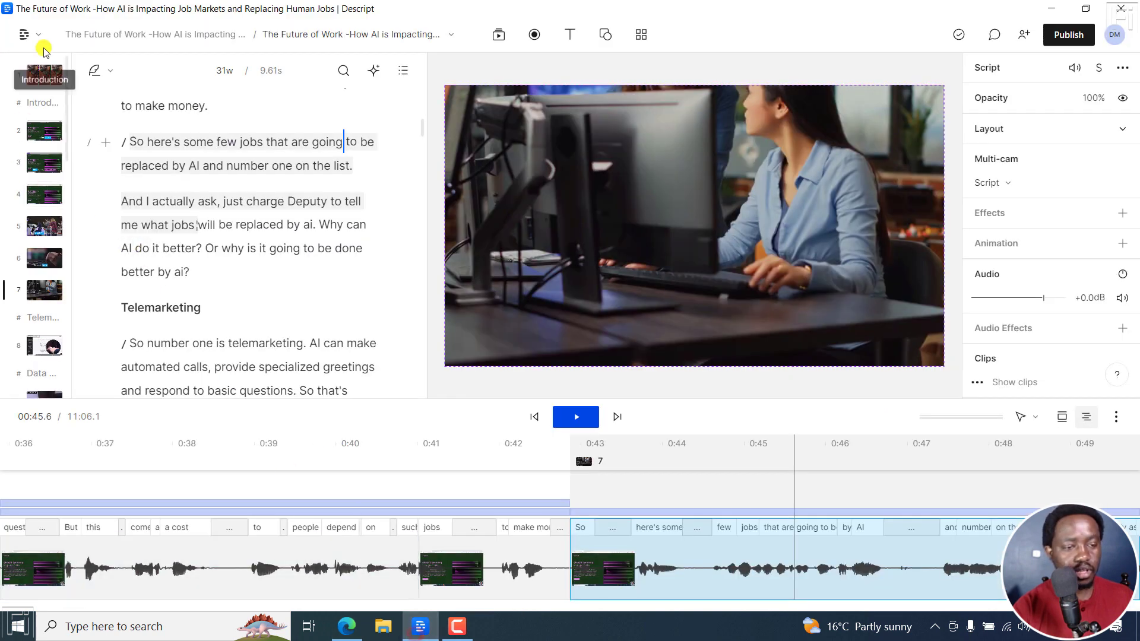
pyautogui.click(36, 105)
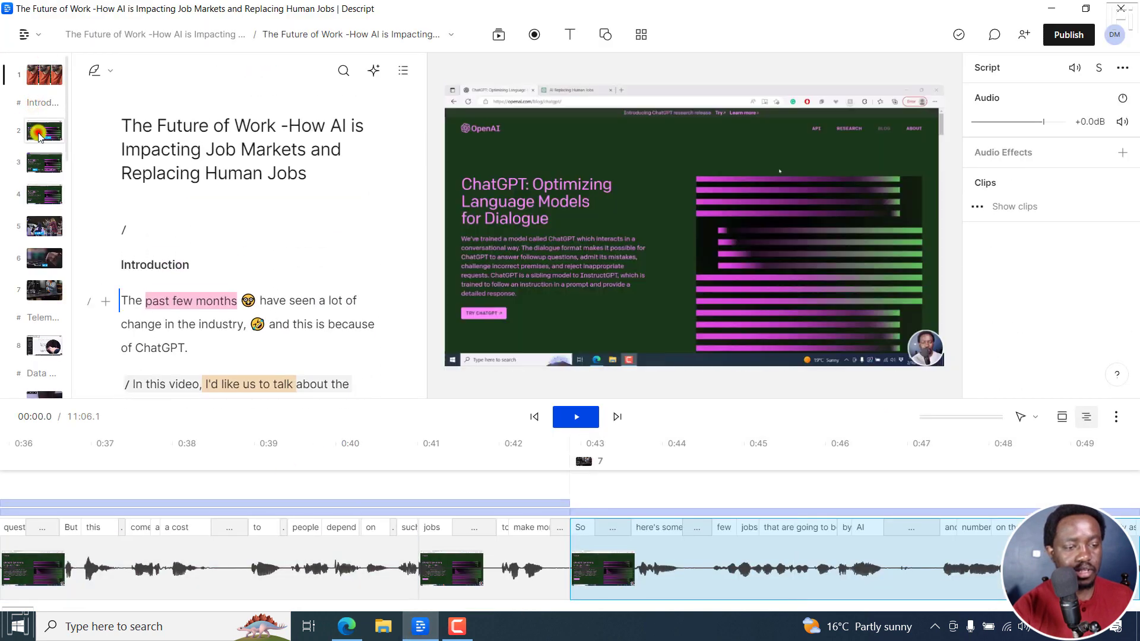
pyautogui.click(40, 106)
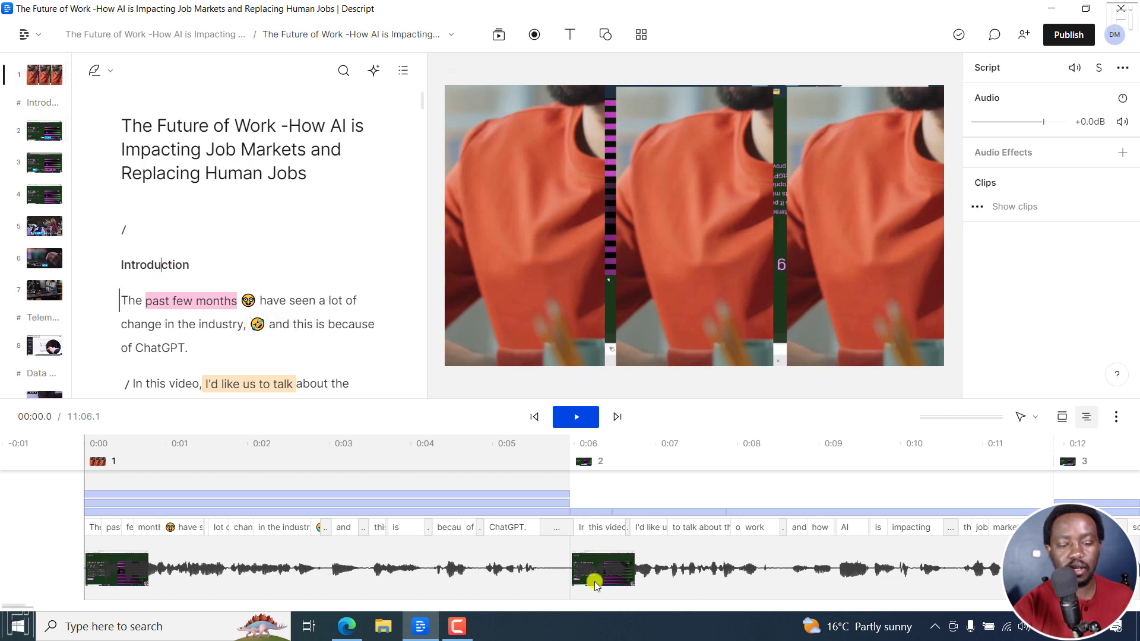
# Switch to the browser changelog and read the entry about restoring removed media
pyautogui.click(347, 626)
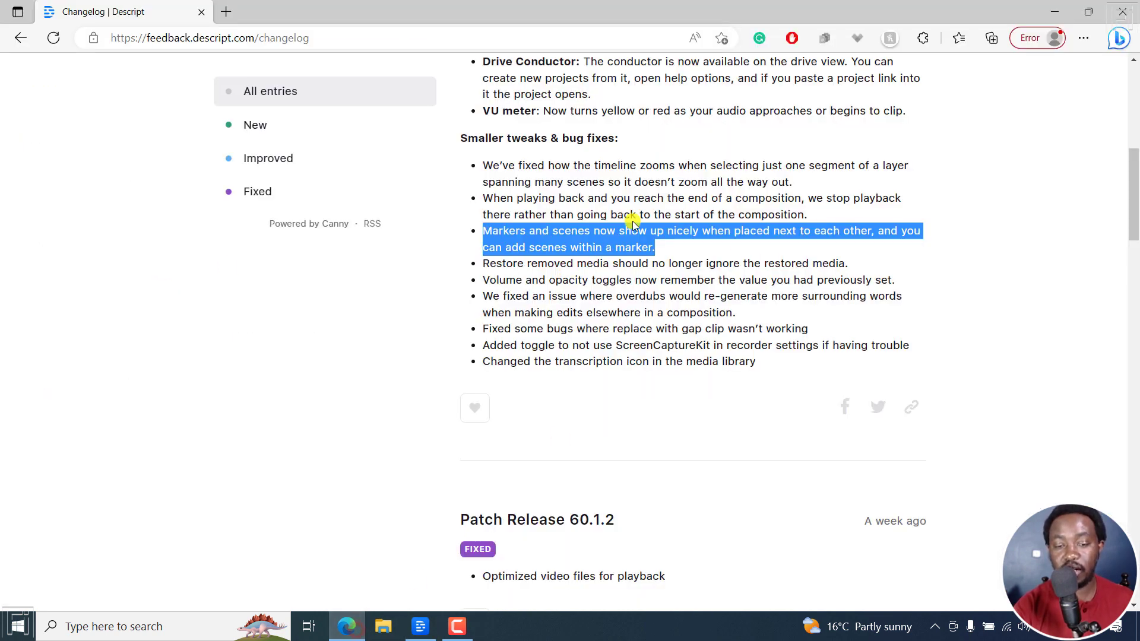
pyautogui.click(489, 265)
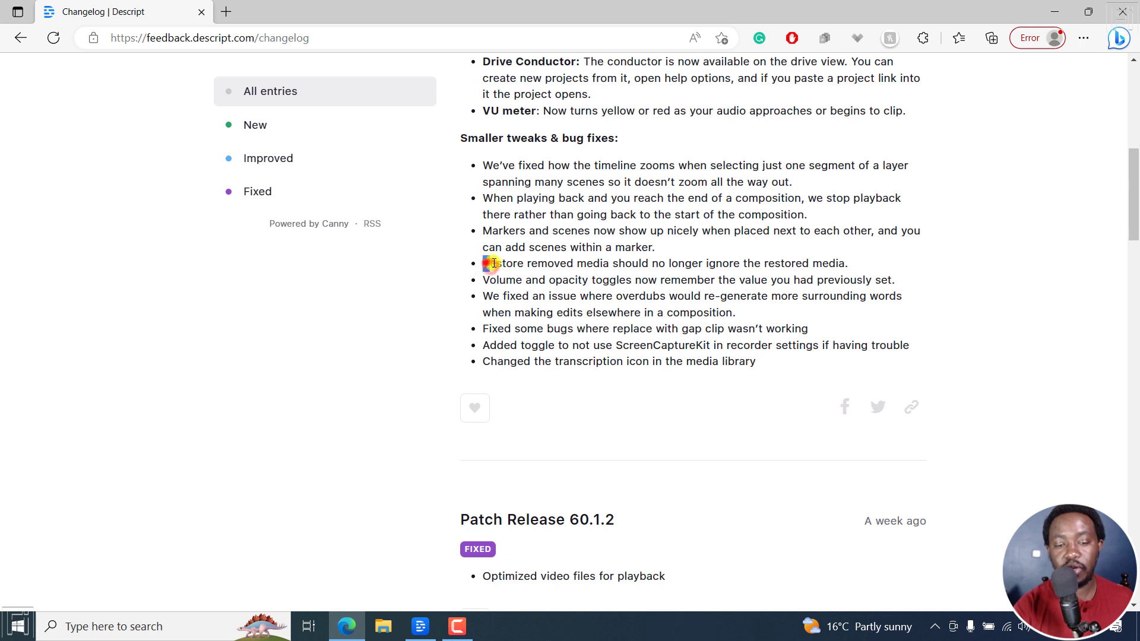
pyautogui.moveTo(493, 264); pyautogui.dragTo(848, 264)
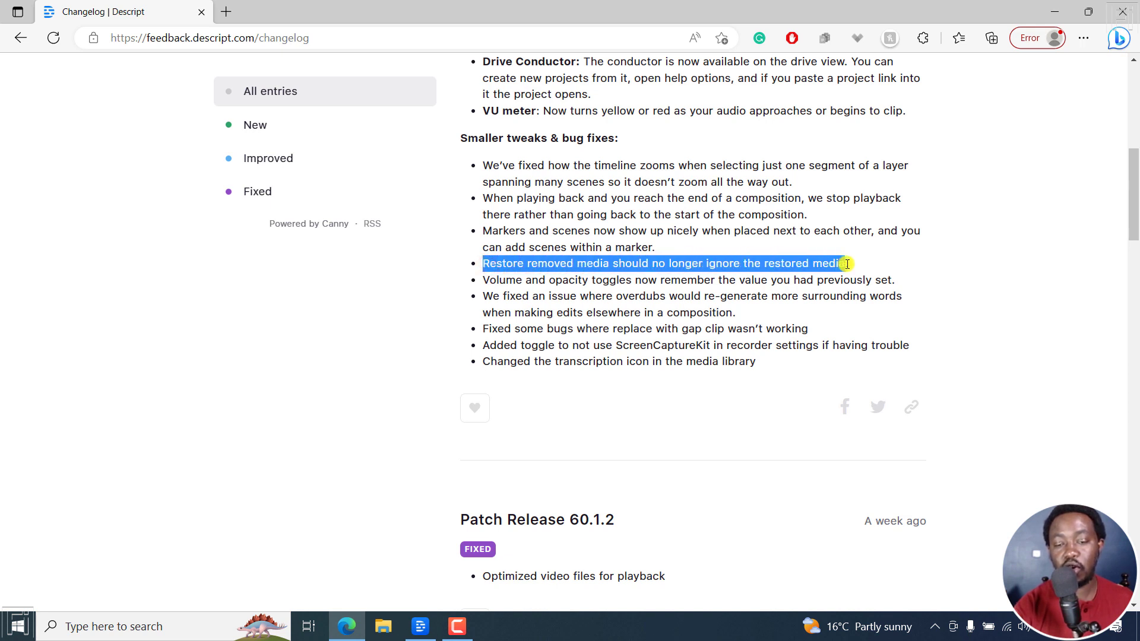
# Read the remaining bug-fix entries, from the volume and opacity toggles to the transcription icon in the media library
pyautogui.moveTo(488, 280); pyautogui.dragTo(901, 292)
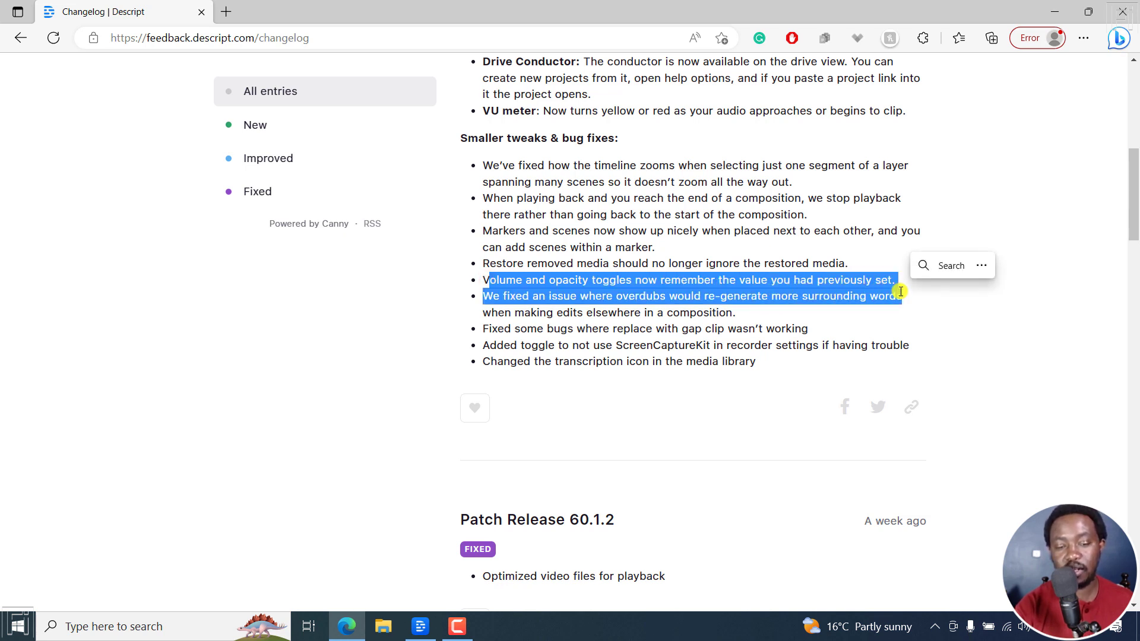
pyautogui.click(515, 302)
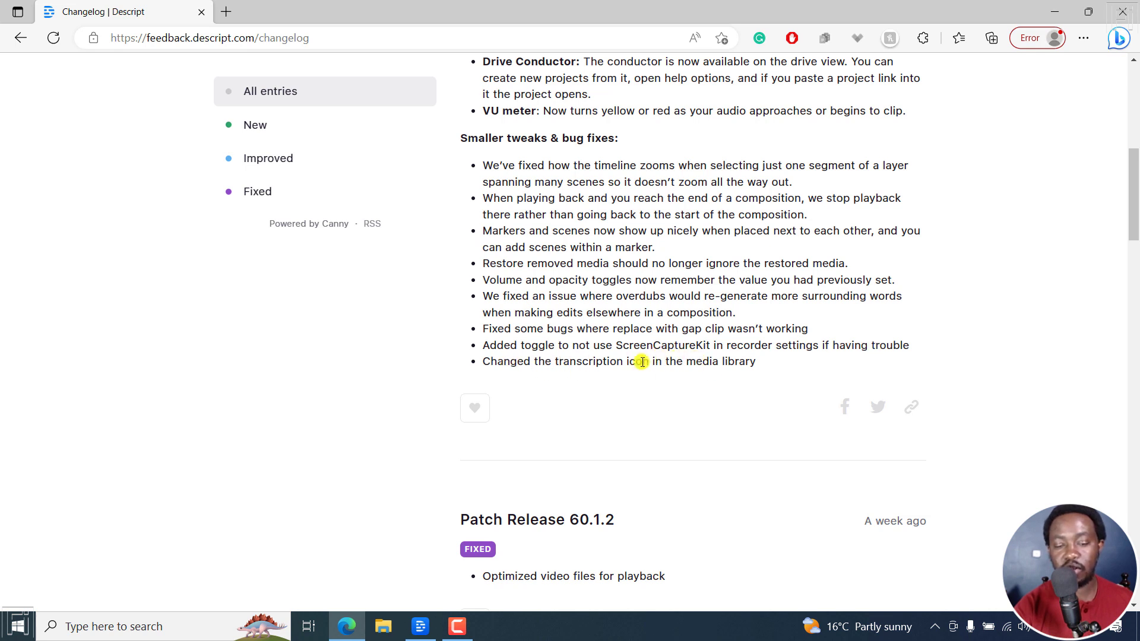
pyautogui.moveTo(647, 361); pyautogui.dragTo(756, 371)
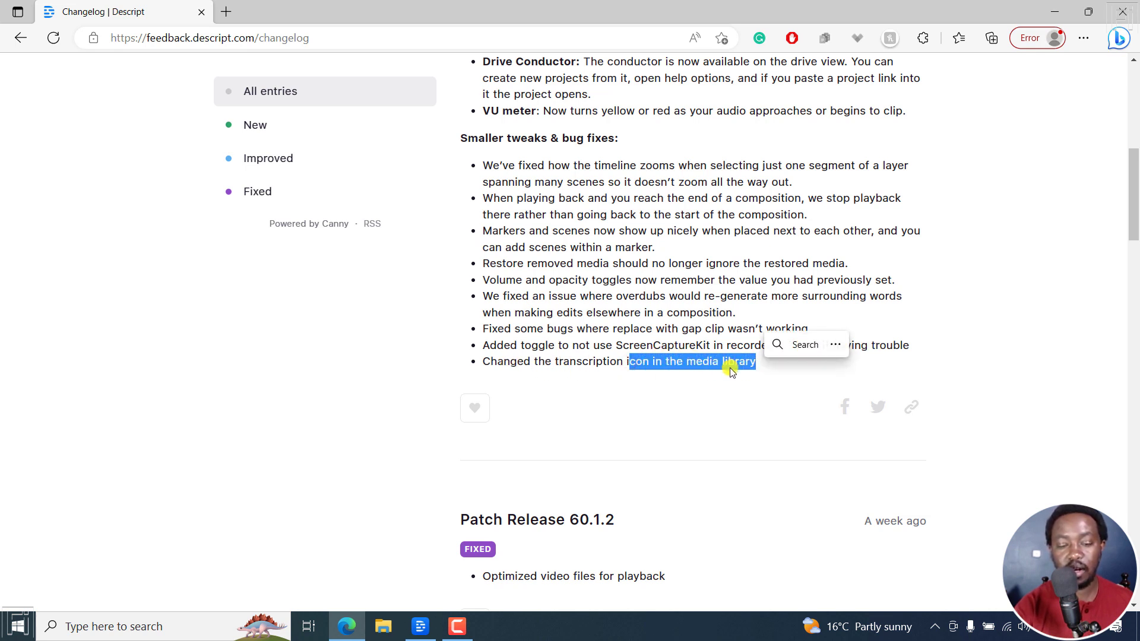
# Switch to Descript and examine the transcription icon beside the main video file in the media library, closing the library when done
pyautogui.click(419, 631)
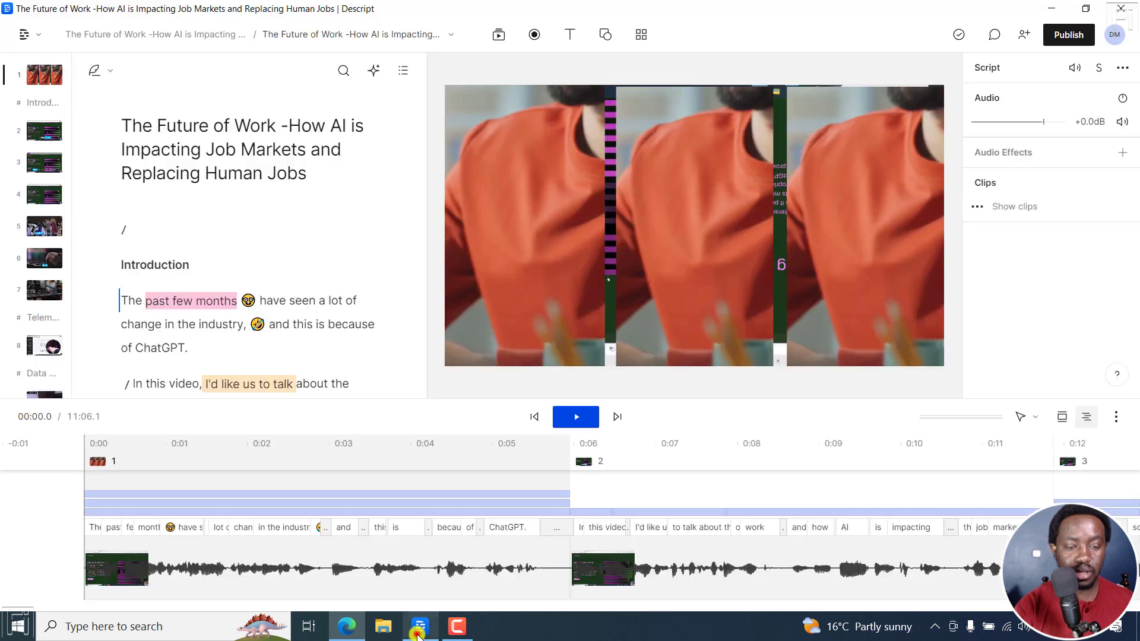
pyautogui.click(497, 36)
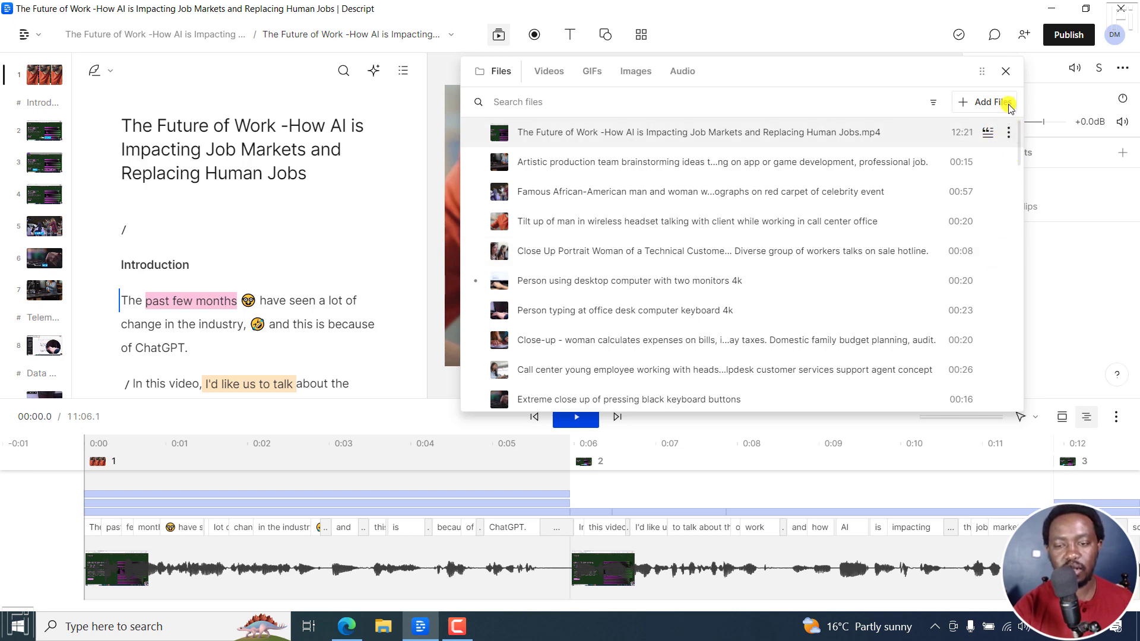
pyautogui.click(1005, 72)
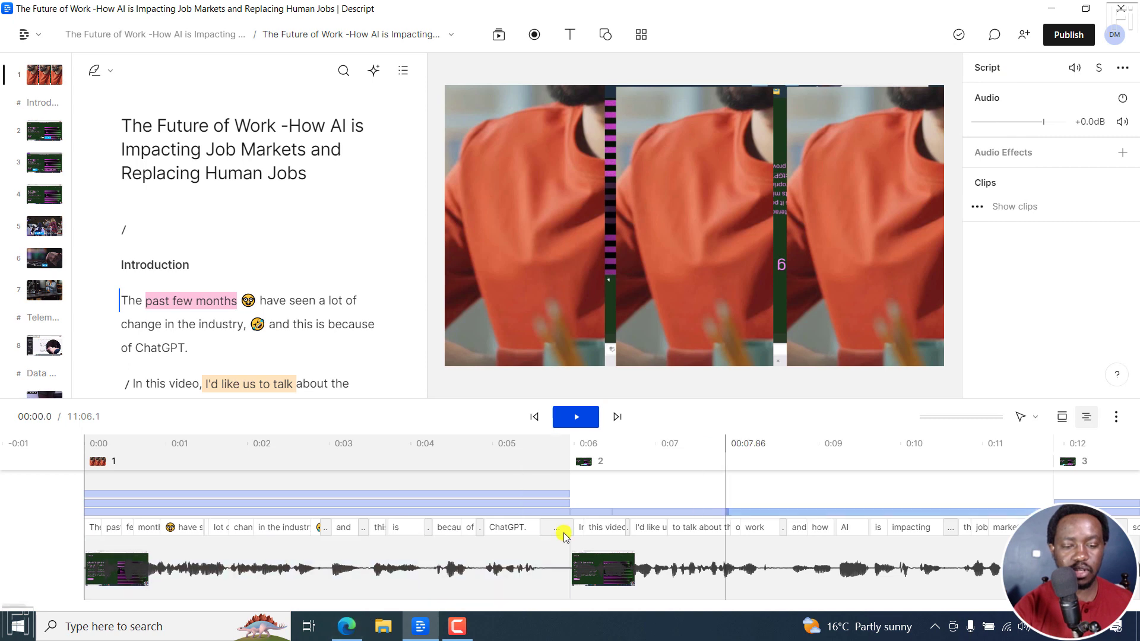
# Look up the installed Descript version in the help options and compare it with the Patch Release 61.1.2 entry in the browser changelog
pyautogui.click(33, 40)
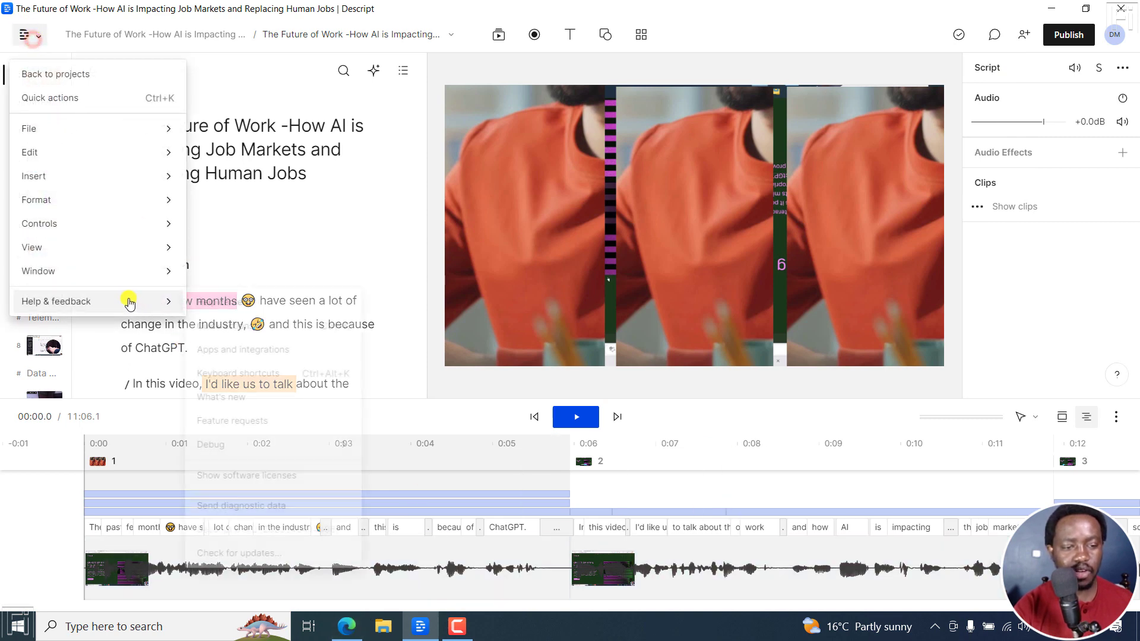
pyautogui.moveTo(55, 299)
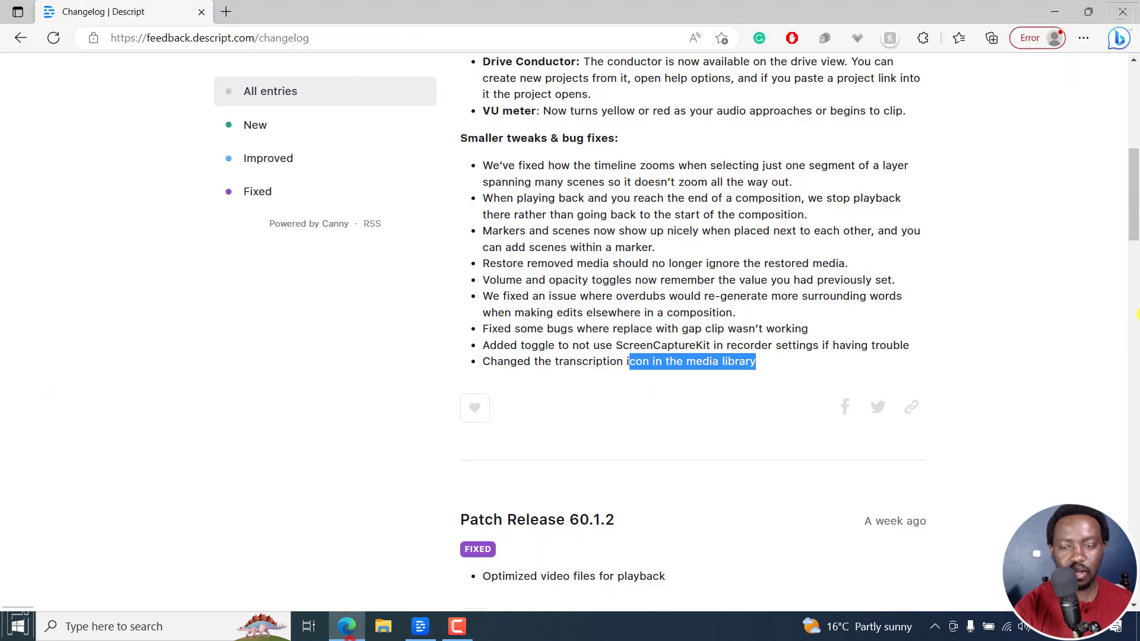
pyautogui.moveTo(1134, 206); pyautogui.dragTo(1134, 113)
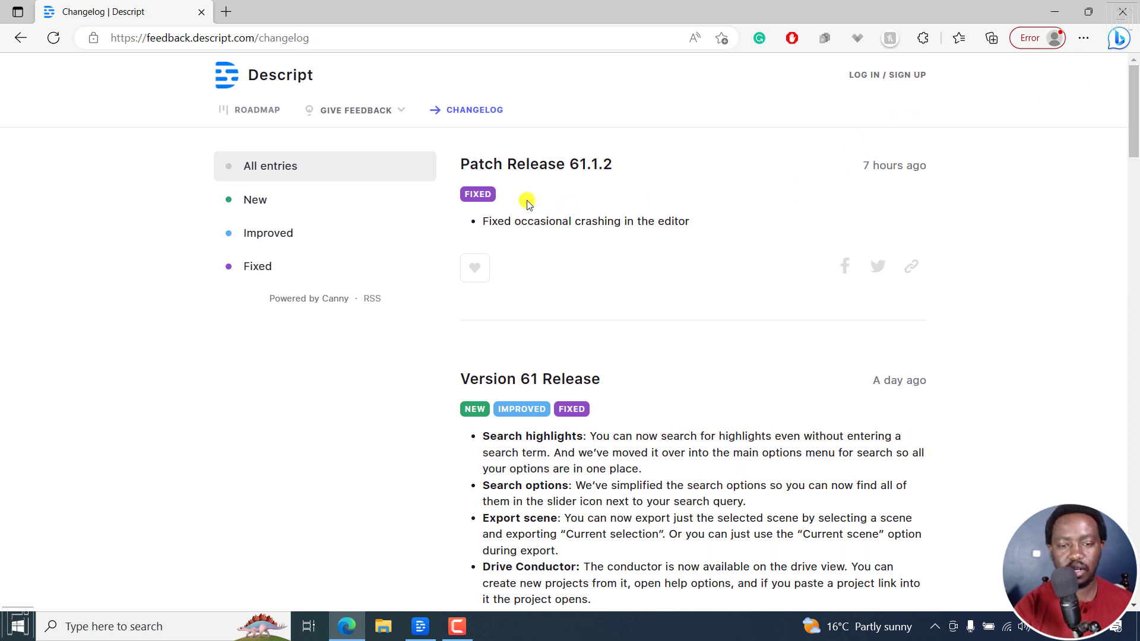
pyautogui.moveTo(581, 166); pyautogui.dragTo(618, 165)
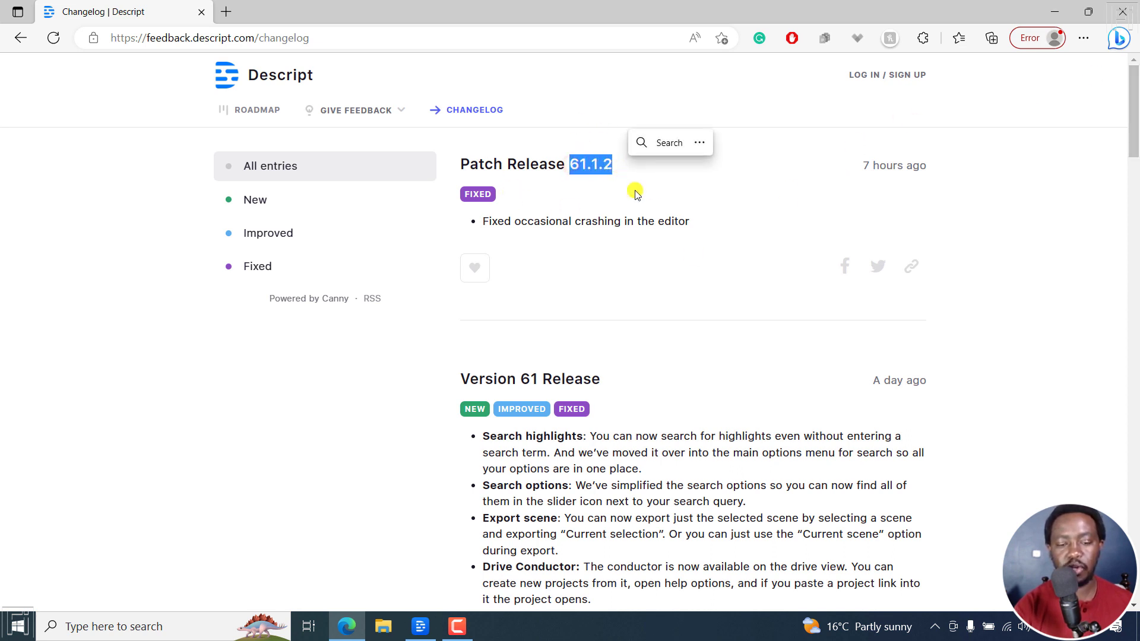
pyautogui.click(694, 254)
pyautogui.scroll(-3, 1135, 90)
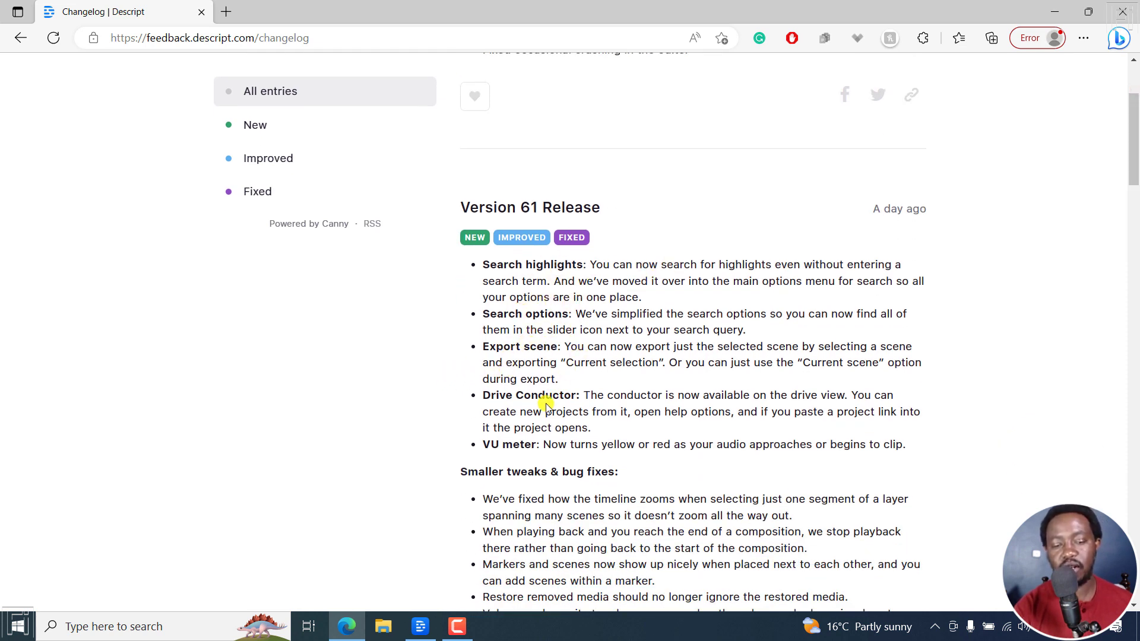
pyautogui.click(1054, 12)
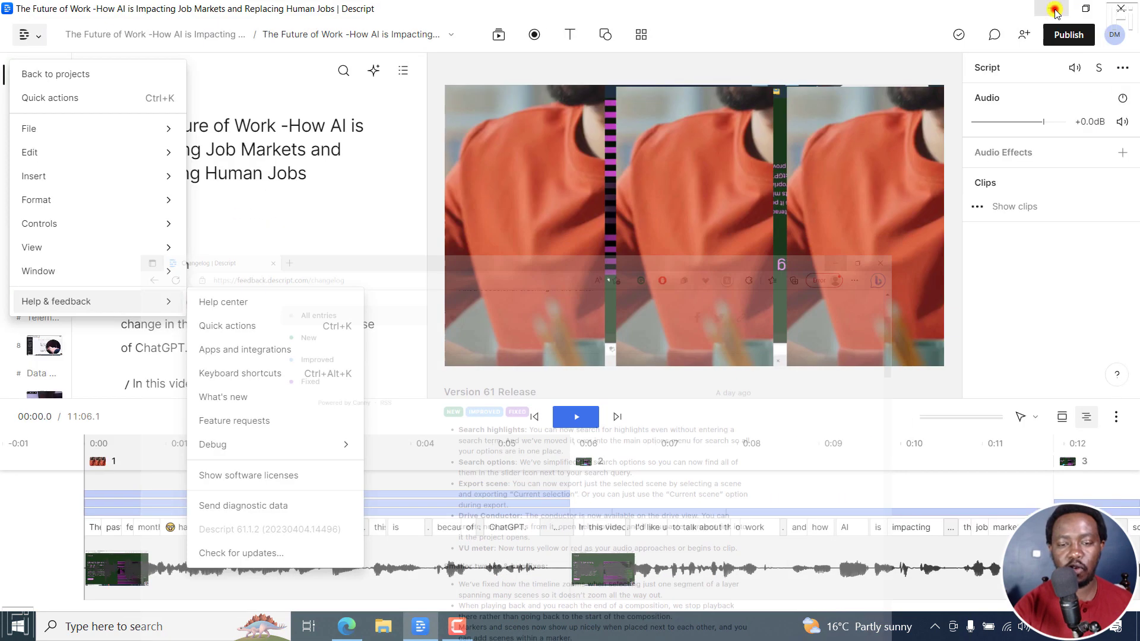
pyautogui.click(959, 421)
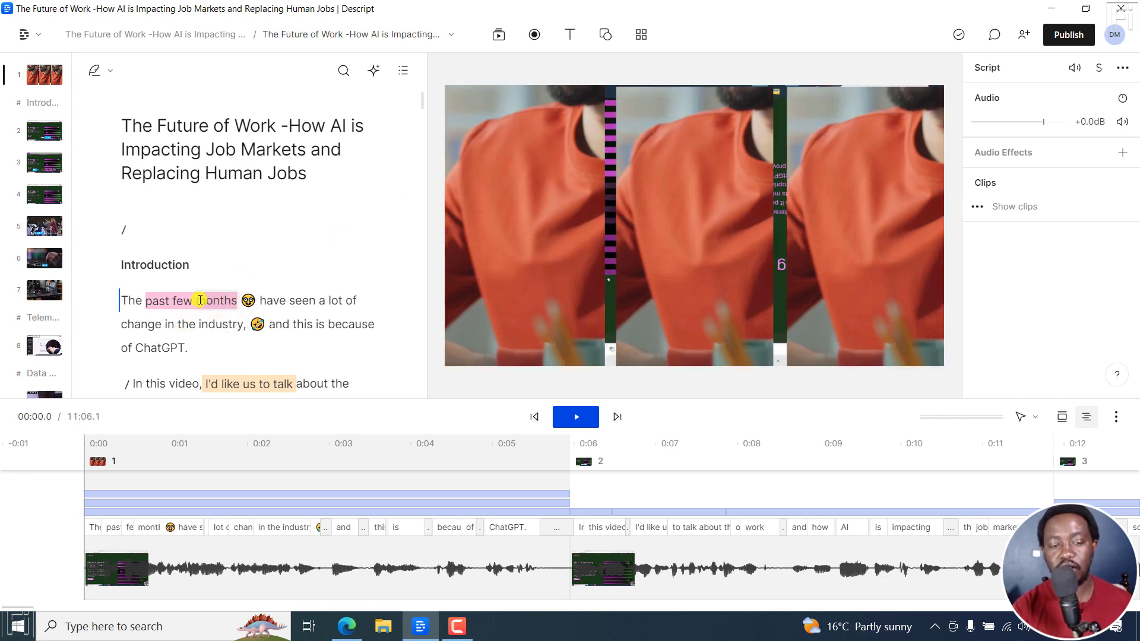
# Search the script for Rose highlights using the highlight filter, without entering a search term
pyautogui.click(343, 72)
pyautogui.click(369, 71)
pyautogui.moveTo(364, 290)
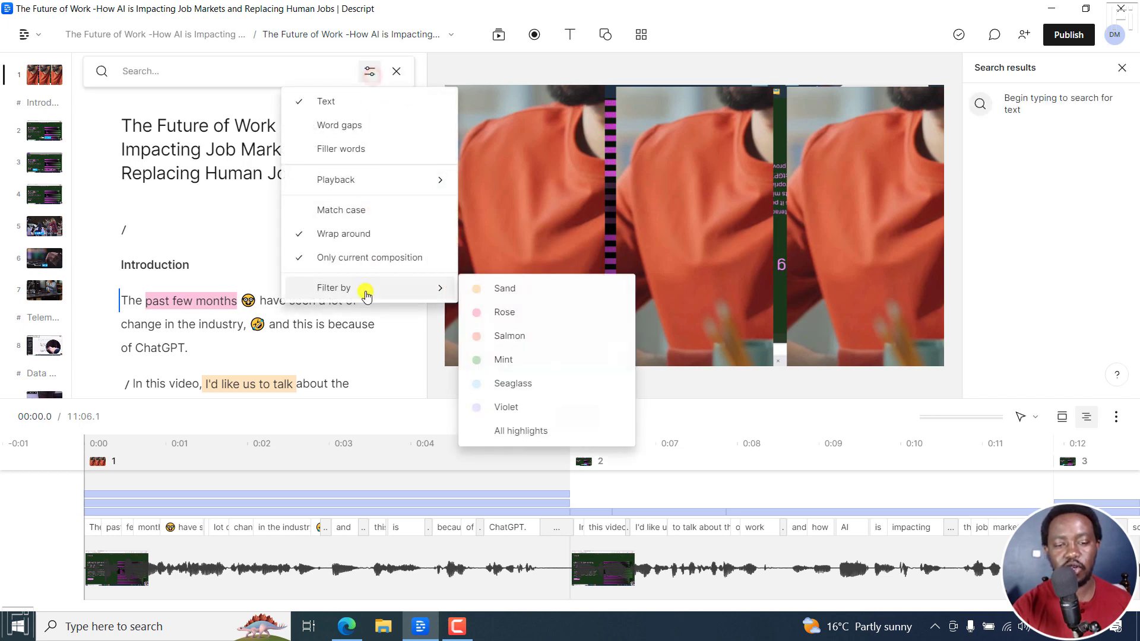
pyautogui.click(482, 316)
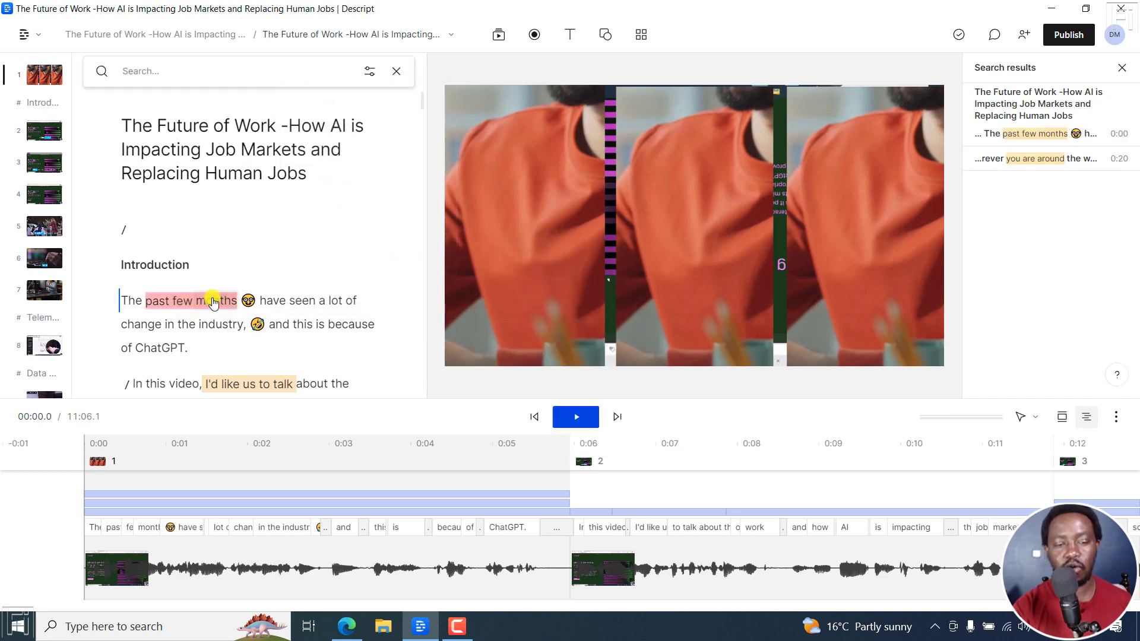